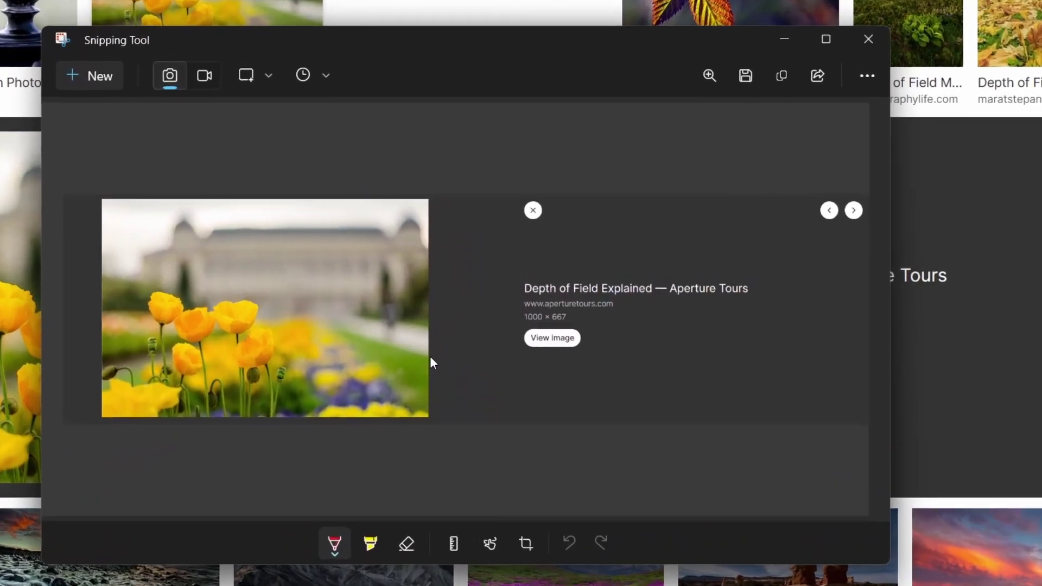
Zoom the snip and circle the sharp yellow flowers with the red pen.
scroll(424, 369, "up", 5, "ctrl")
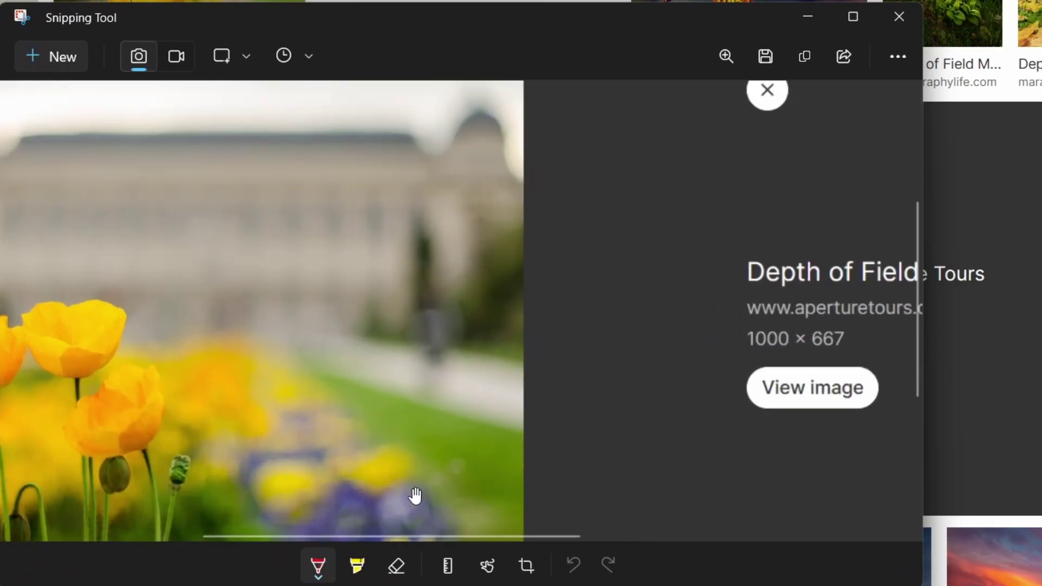
left_click_drag(416, 536, 255, 506)
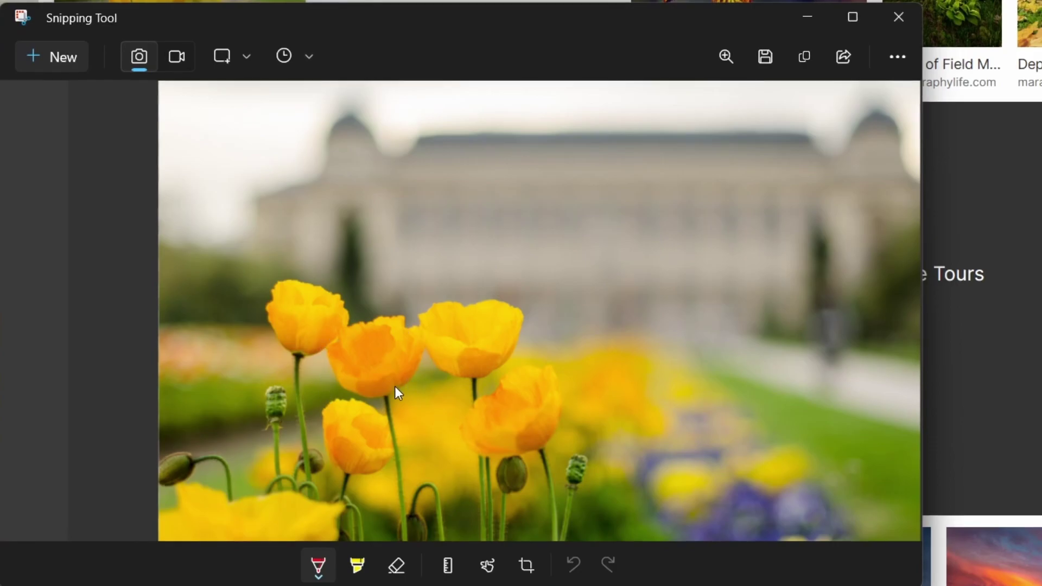
scroll(292, 382, "down", 2)
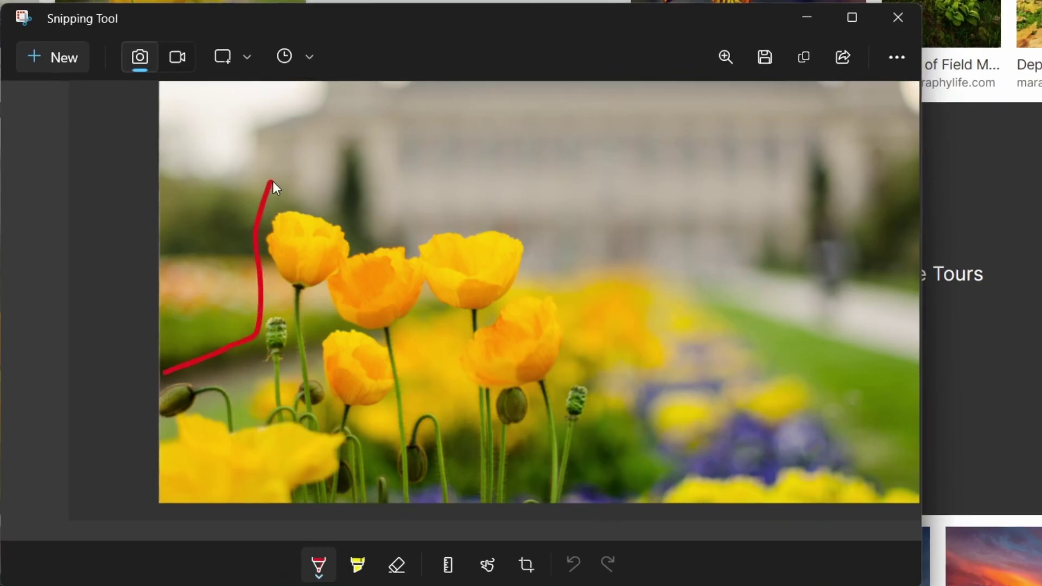
mouse_move(398, 207)
left_mouse_down()
mouse_move(501, 210)
mouse_move(554, 236)
left_mouse_up()
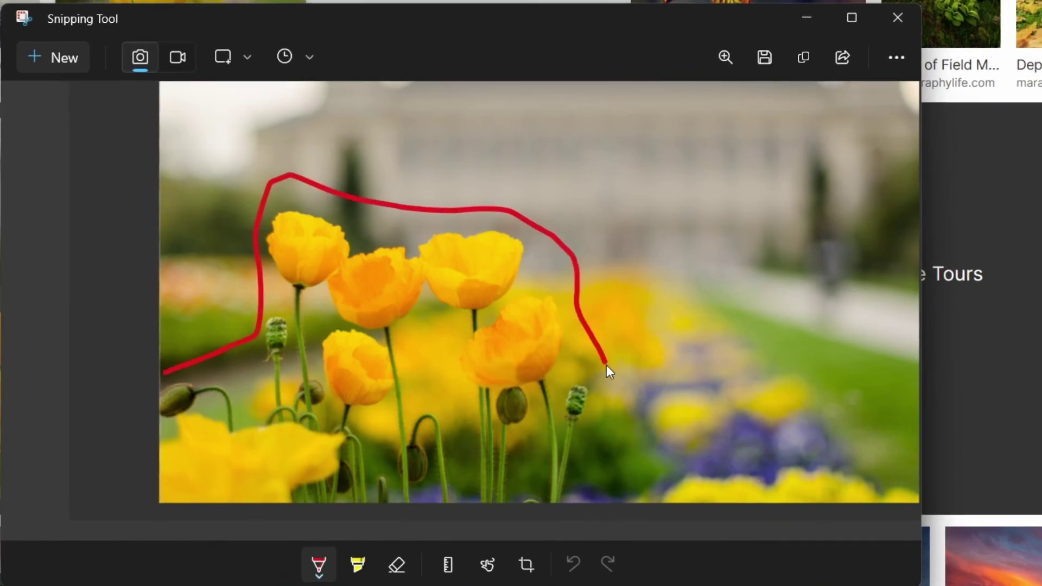
left_click_drag(598, 505, 597, 510)
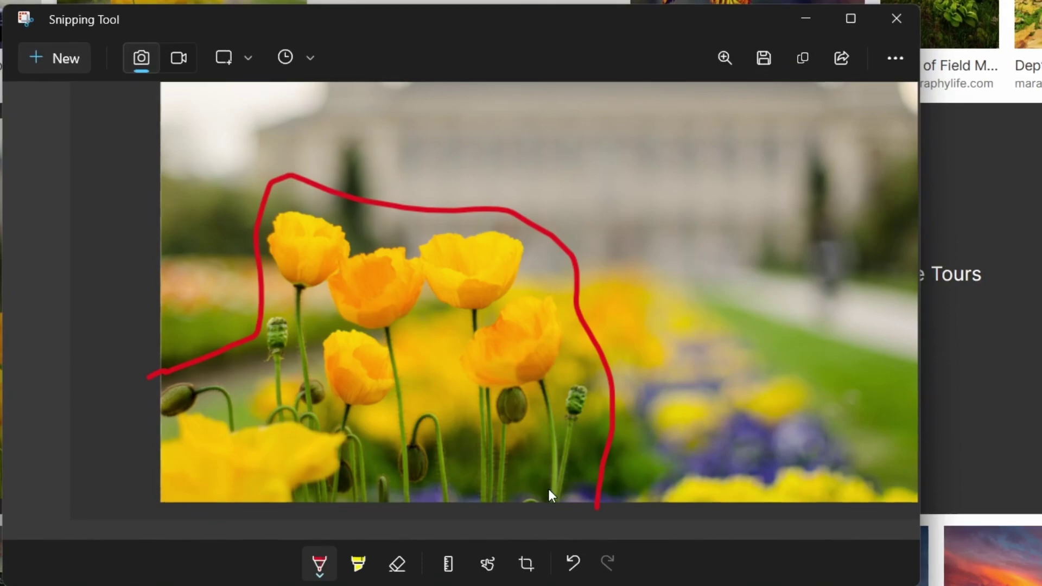
Undo the stray pen stroke and redraw the outline's lower edge.
key("ctrl+z")
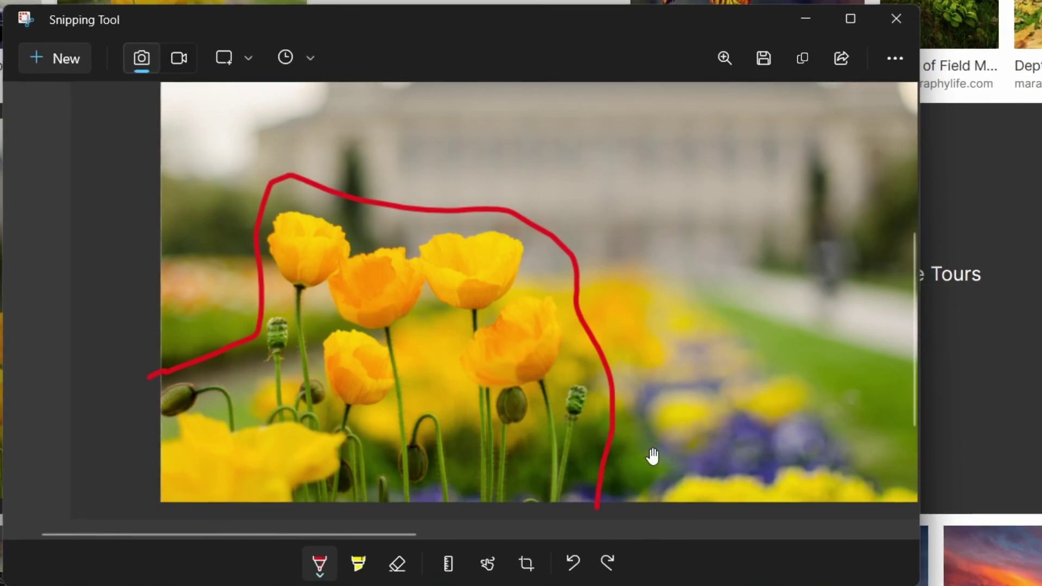
mouse_move(416, 532)
left_mouse_down()
mouse_move(494, 532)
mouse_move(477, 532)
left_mouse_up()
scroll(535, 470, "up", 1)
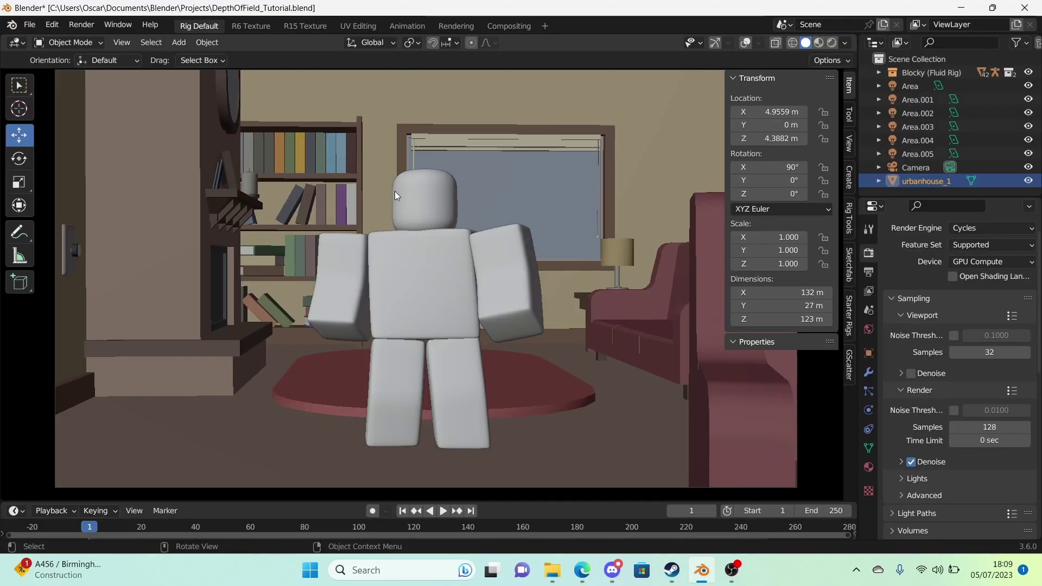
left_click(456, 26)
scroll(414, 106, "down", 2)
scroll(415, 109, "up", 3)
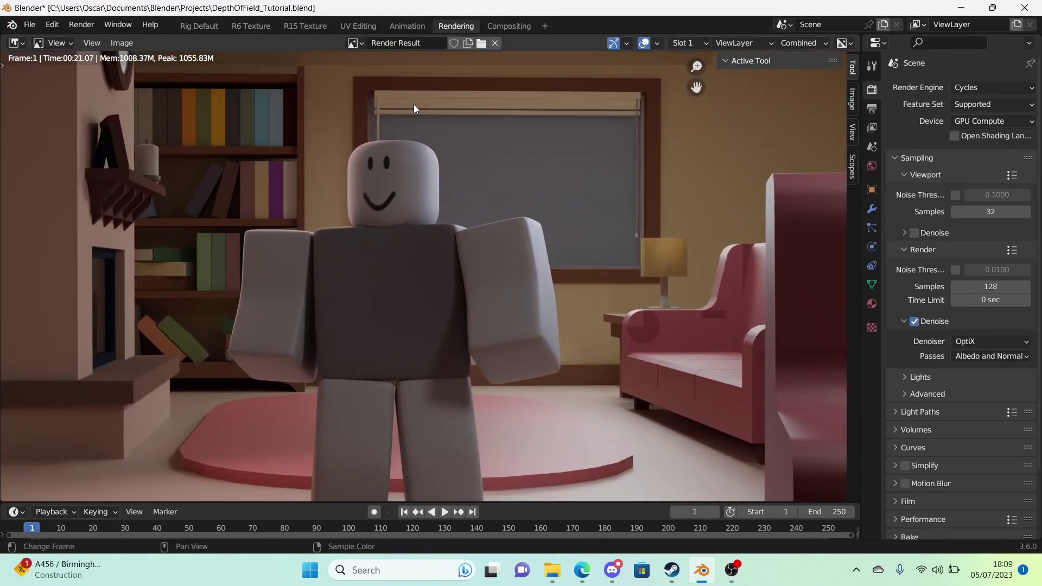
scroll(416, 108, "down", 1)
scroll(475, 198, "down", 1)
middle_click_drag(475, 198, 426, 196)
scroll(424, 196, "up", 2)
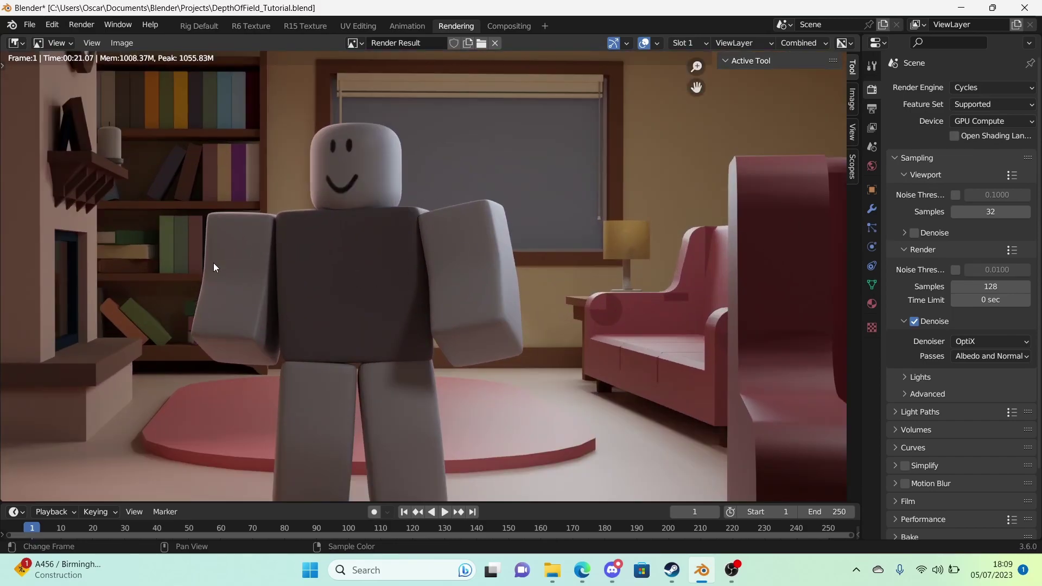
scroll(163, 290, "down", 2)
scroll(162, 291, "up", 2)
middle_click_drag(163, 291, 120, 273)
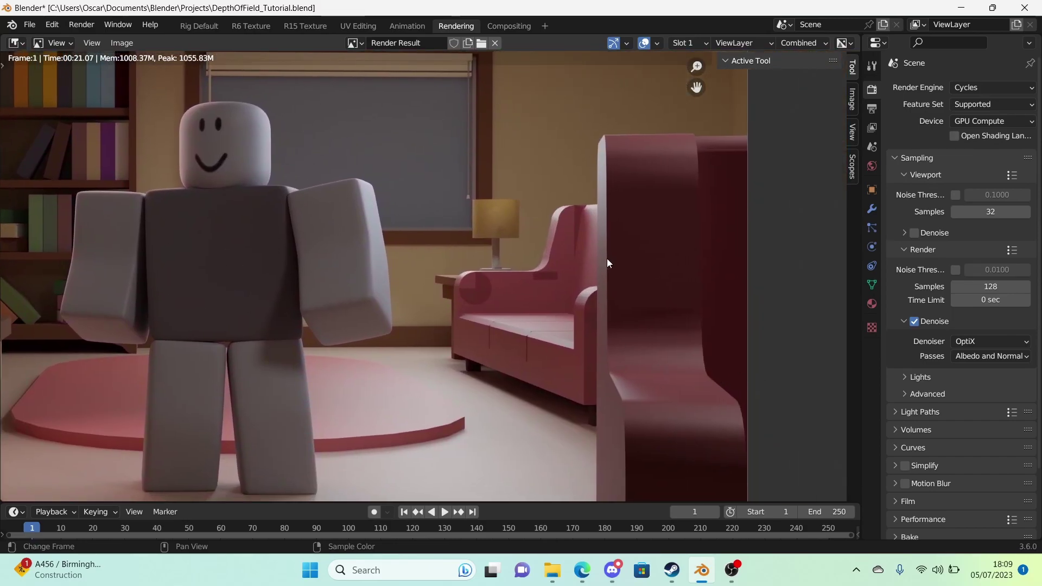
middle_click_drag(584, 314, 744, 356)
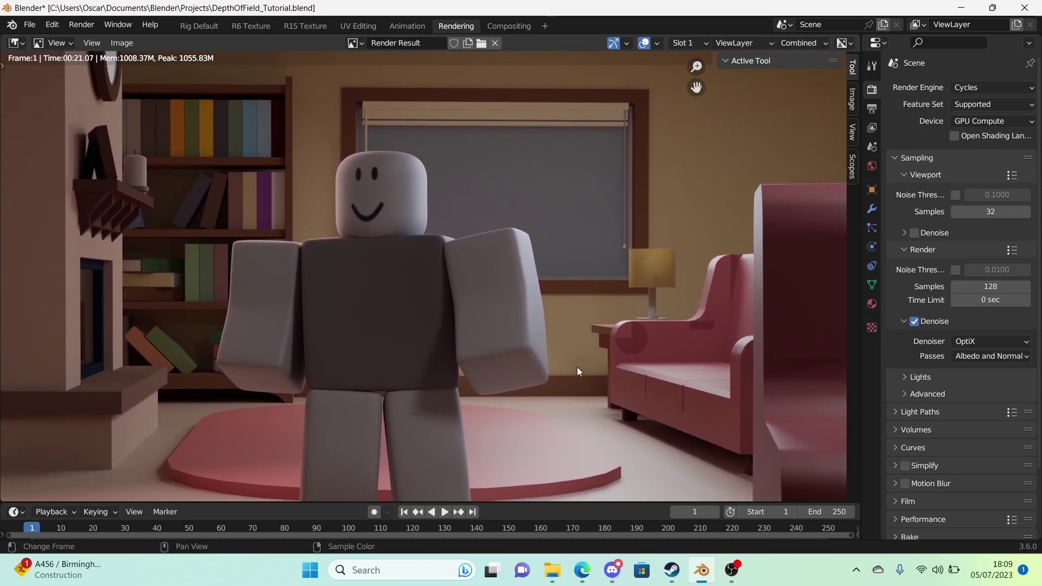
scroll(539, 351, "down", 1)
middle_click_drag(540, 352, 388, 355)
scroll(407, 293, "up", 5)
scroll(388, 356, "up", 2)
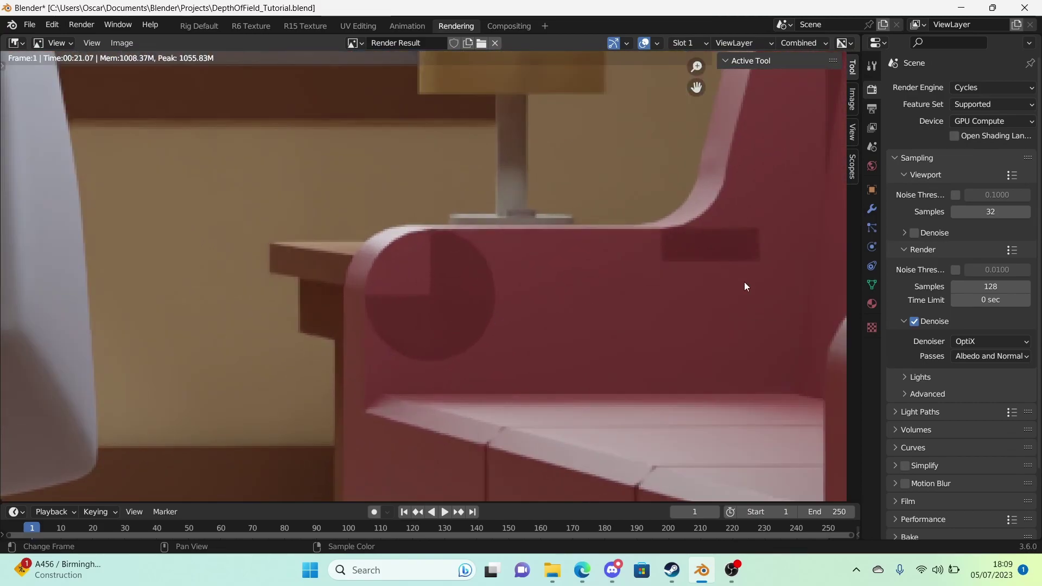
scroll(490, 294, "down", 6)
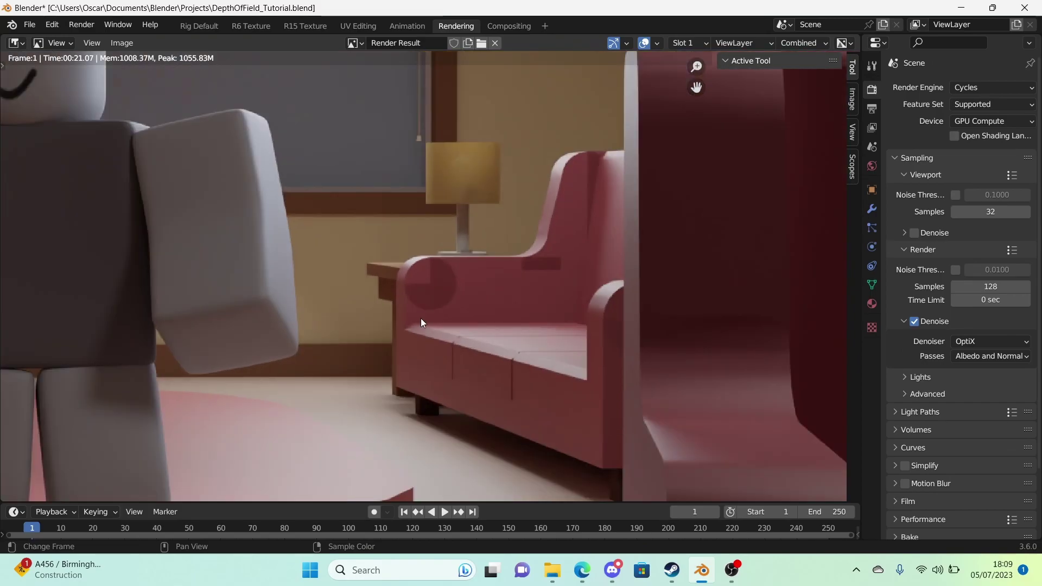
scroll(421, 318, "up", 5)
middle_click_drag(421, 318, 51, 330)
scroll(52, 330, "down", 4)
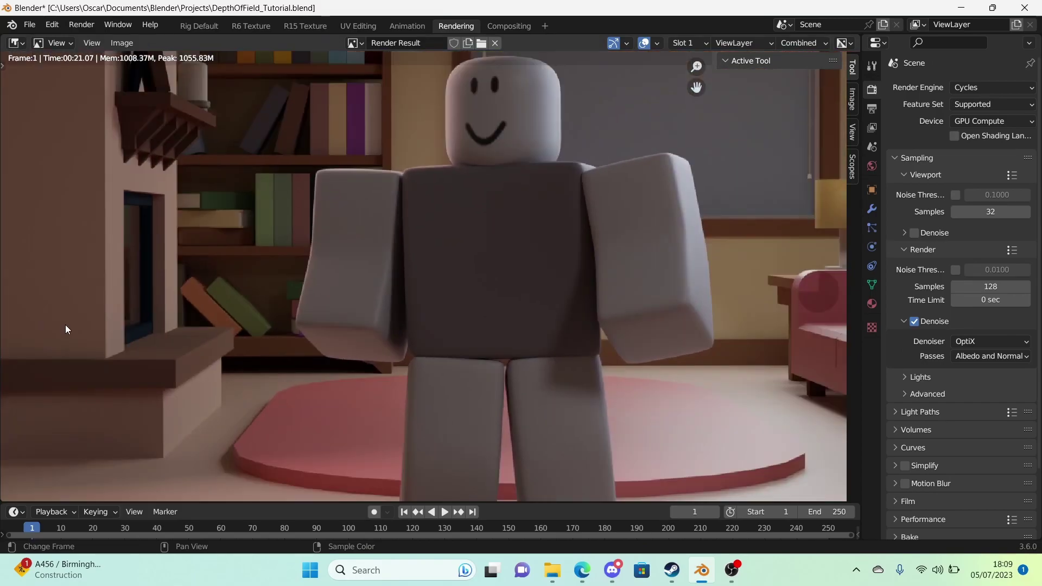
scroll(209, 369, "up", 4)
middle_click_drag(231, 383, 23, 299)
scroll(393, 272, "up", 2)
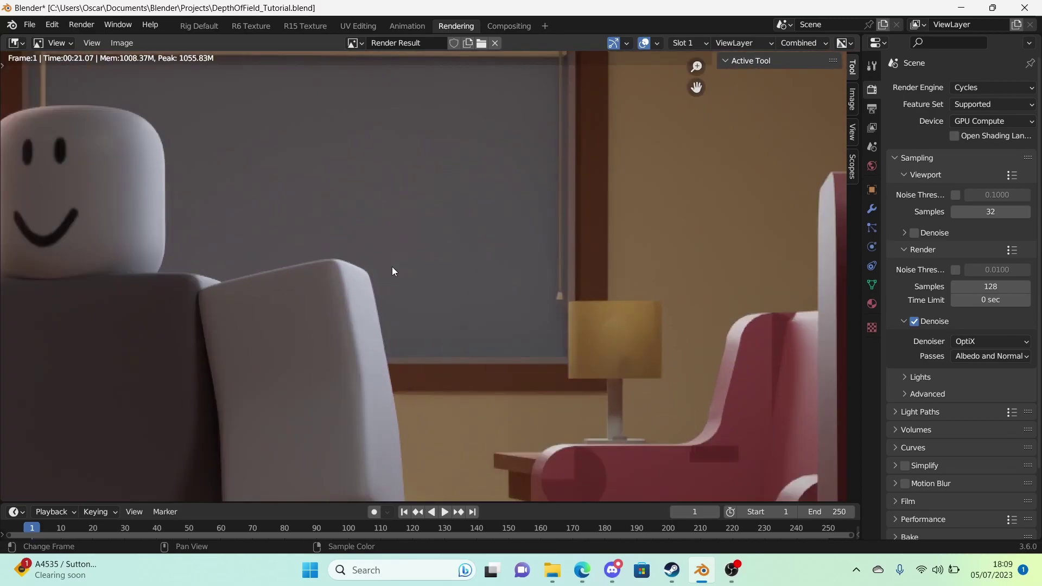
scroll(409, 258, "up", 3)
scroll(410, 261, "down", 5)
scroll(407, 264, "down", 3)
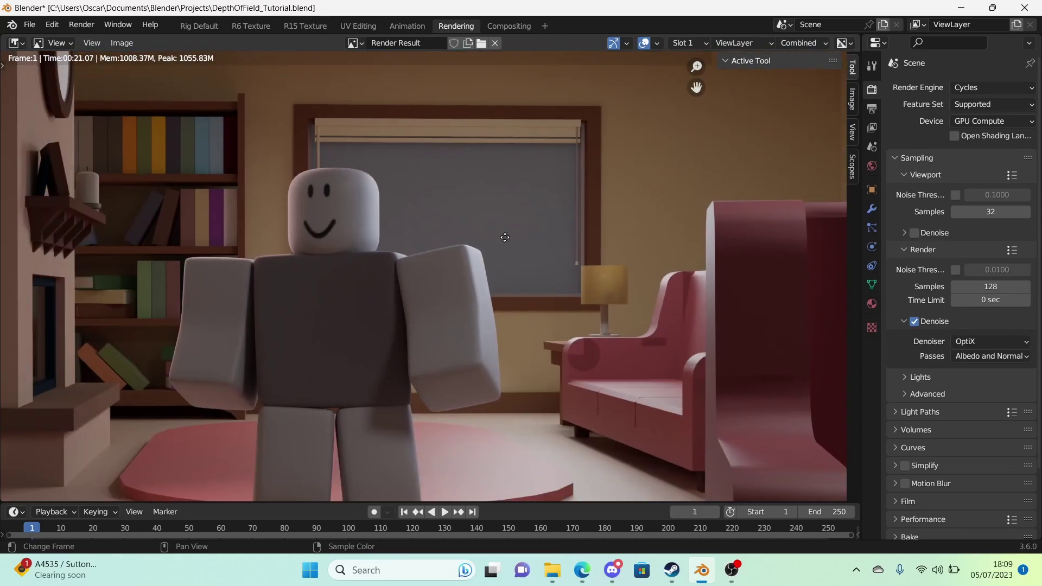
Show the 3D viewport in Material Preview with Depth of Field on, framed through the camera.
left_click(199, 25)
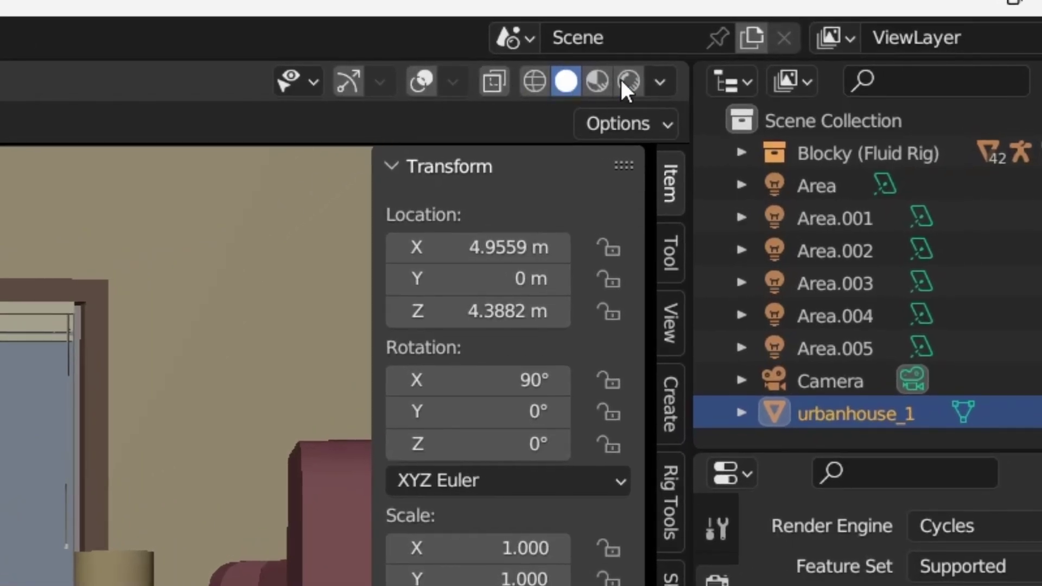
left_click(660, 81)
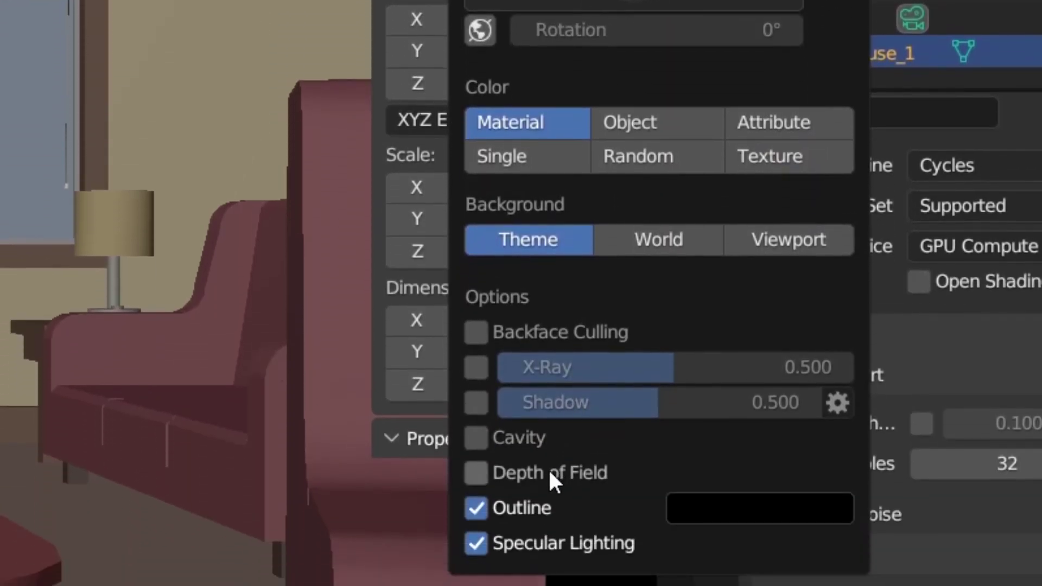
left_click(549, 471)
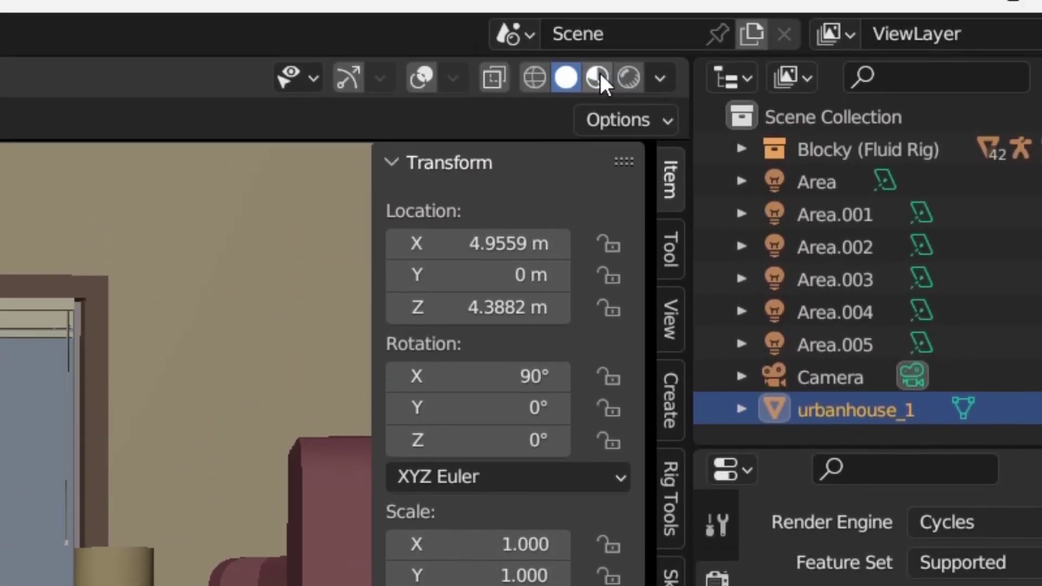
left_click(597, 78)
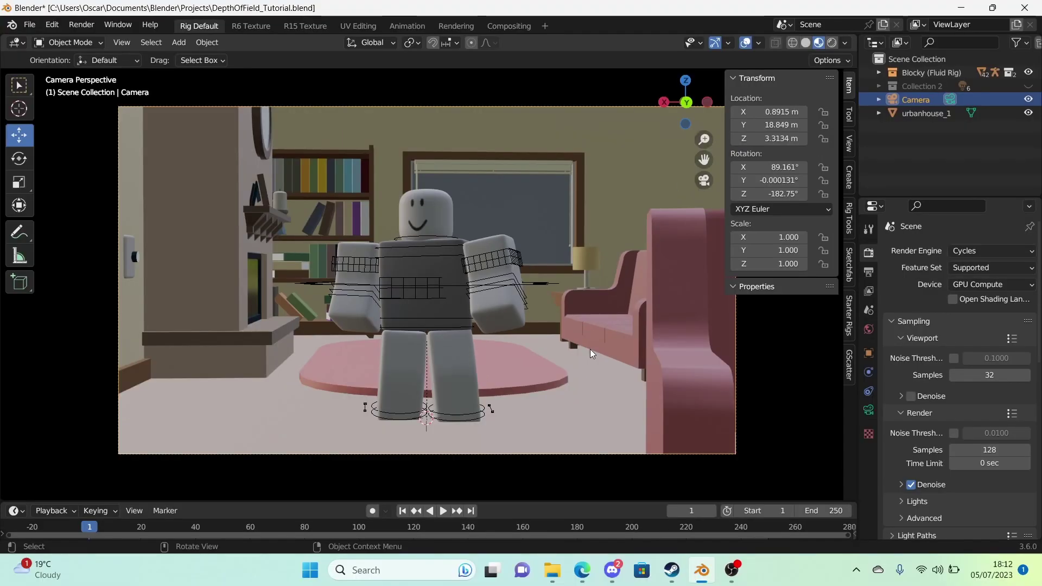
mouse_move(590, 349)
middle_mouse_down("shift")
mouse_move(503, 367)
mouse_move(496, 356)
mouse_move(577, 342)
mouse_move(574, 349)
middle_mouse_up("shift")
scroll(538, 353, "up", 2)
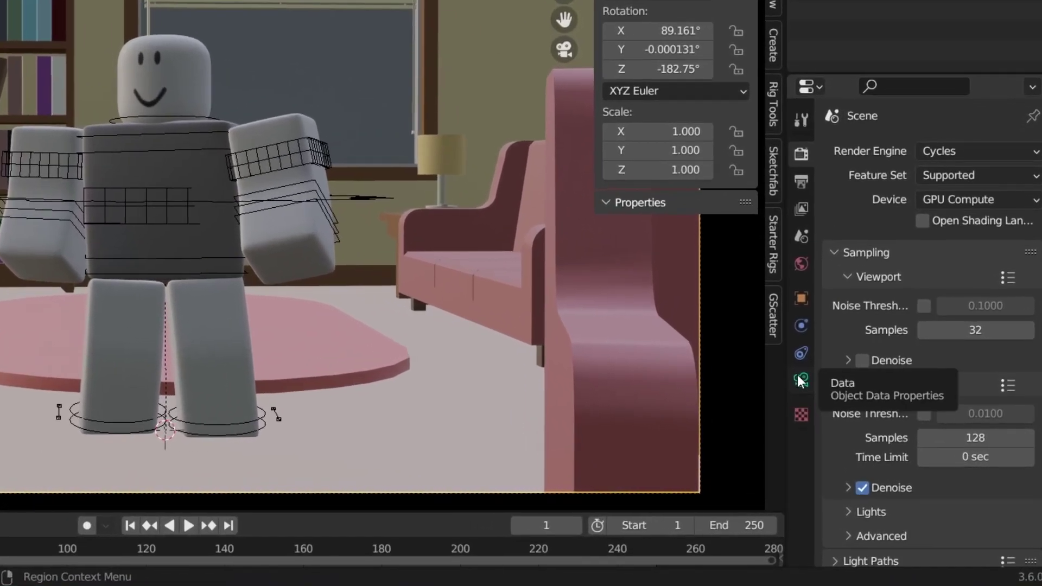
Enable Depth of Field in the camera's Object Data properties, at focus distance 10 m and F-Stop 2.8.
left_click(868, 410)
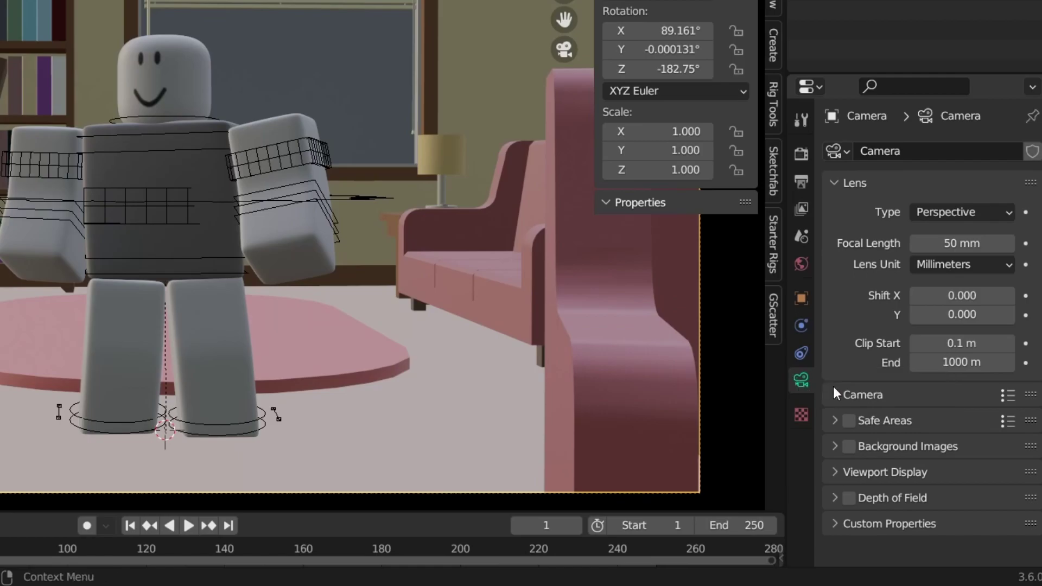
left_click(848, 498)
left_click(835, 497)
scroll(835, 495, "down", 5)
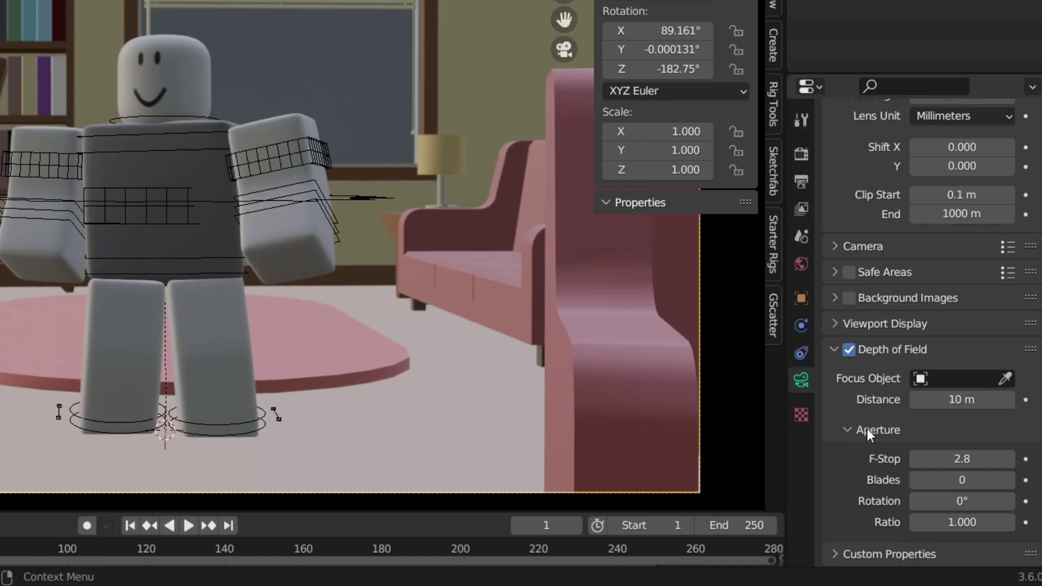
scroll(862, 466, "up", 4)
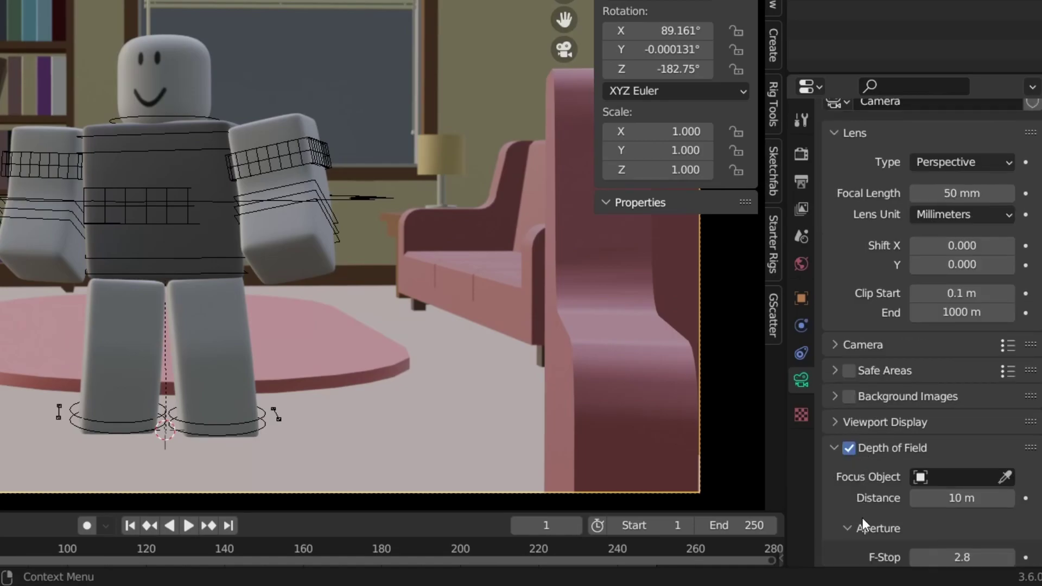
scroll(861, 525, "down", 4)
scroll(861, 533, "down", 1)
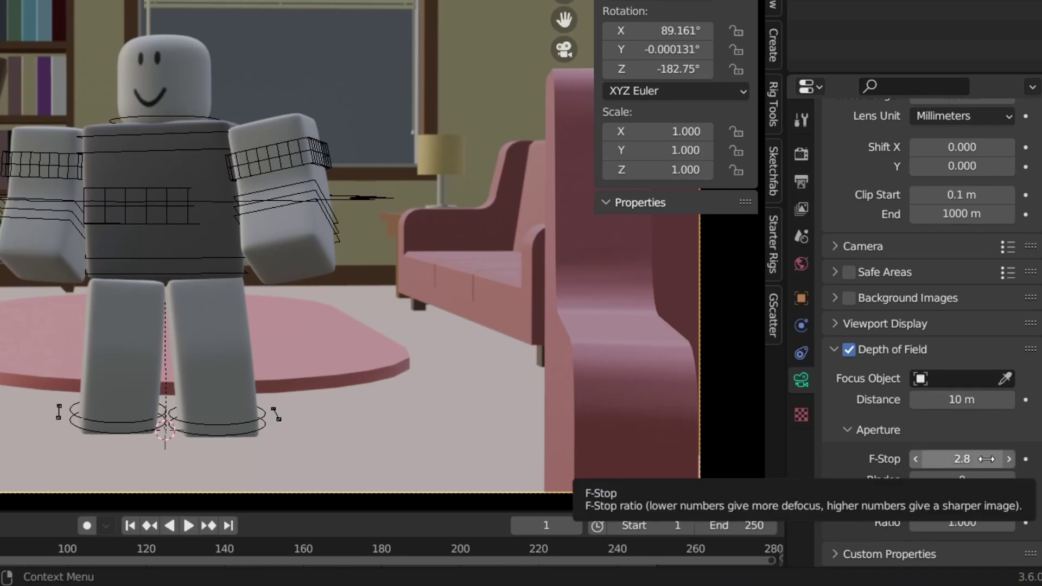
Drop the camera F-Stop to 0.1 and adjust the aperture blades and rotation.
left_click_drag(962, 458, 970, 486)
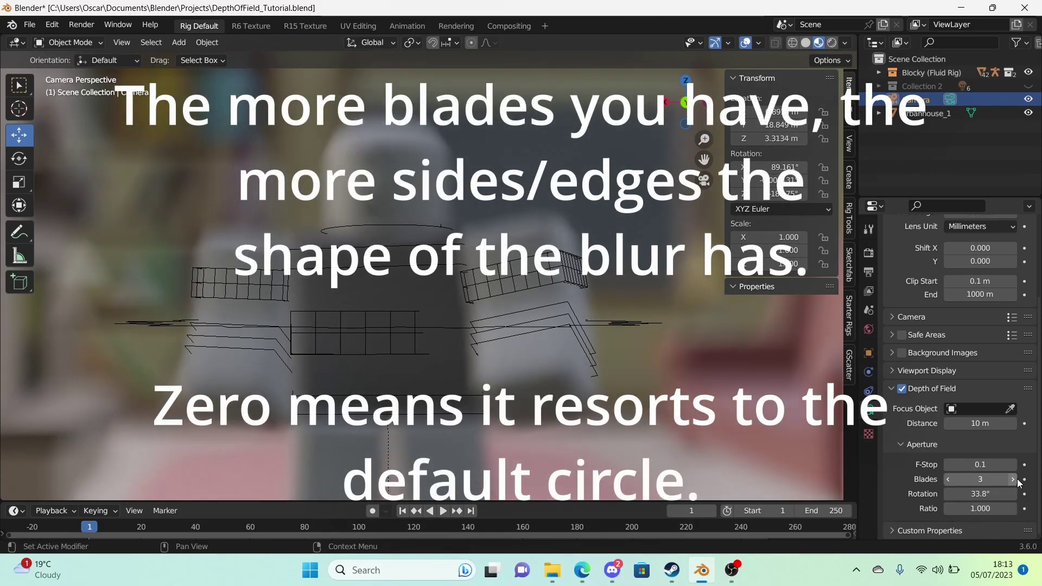
left_click(1017, 479)
left_click(1017, 479)
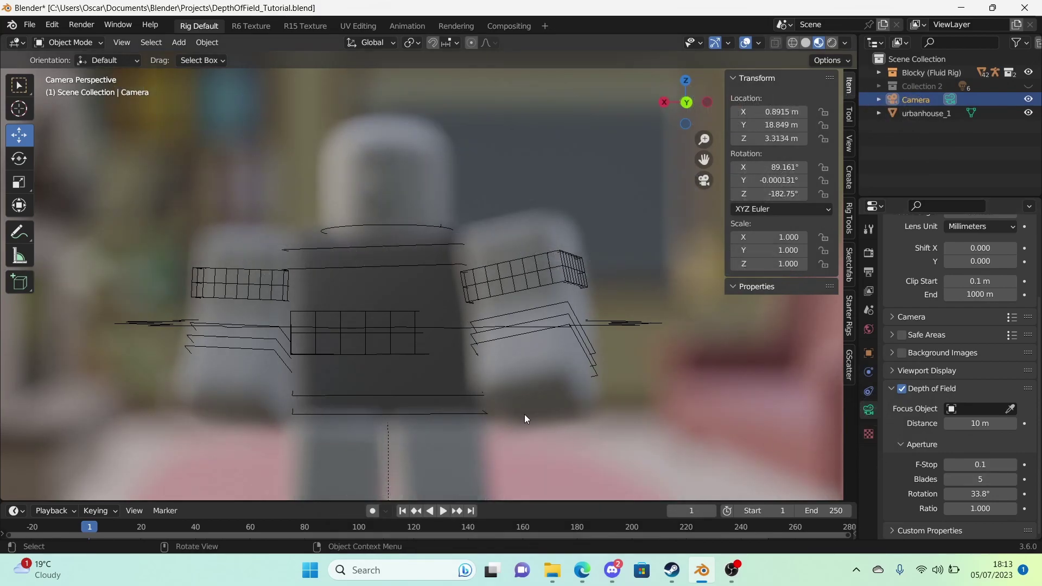
scroll(524, 419, "down", 2)
scroll(464, 398, "up", 3)
scroll(481, 393, "down", 3)
left_click_drag(980, 478, 1010, 494)
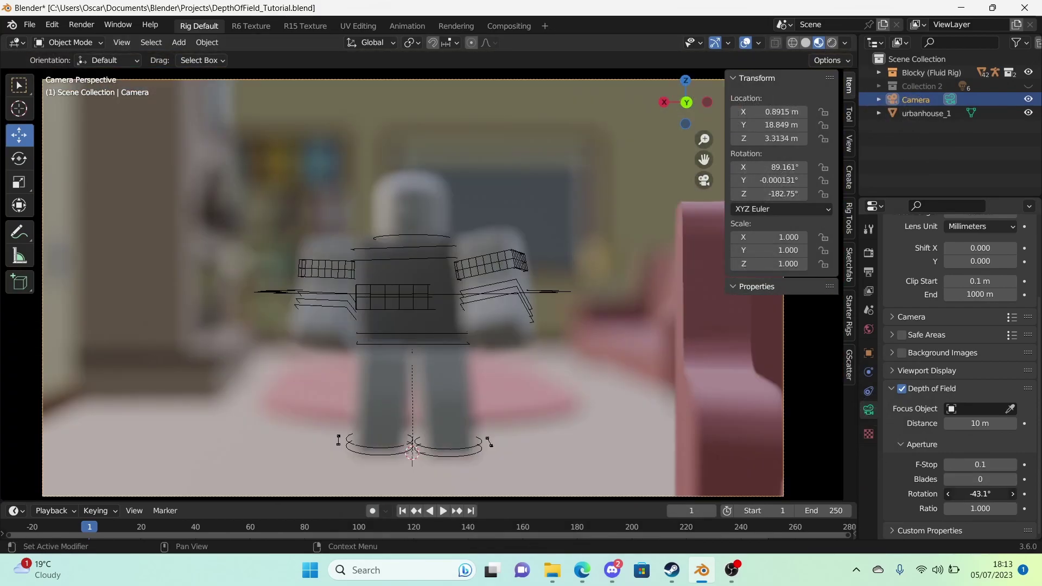
left_click(1003, 508)
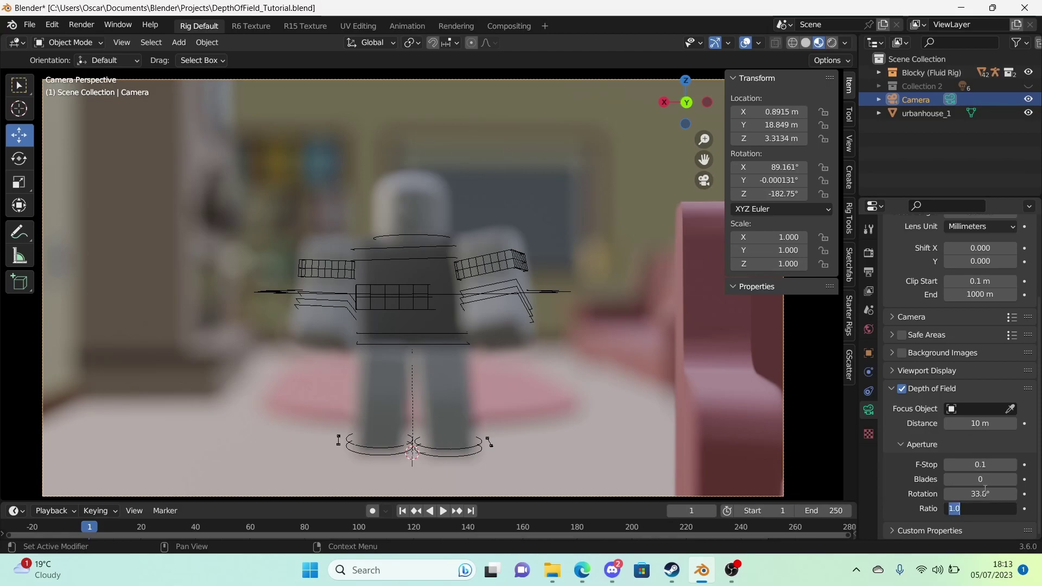
Try an aperture Ratio of 2.000 for stretched bokeh, then return it to 1.000.
left_click(985, 488)
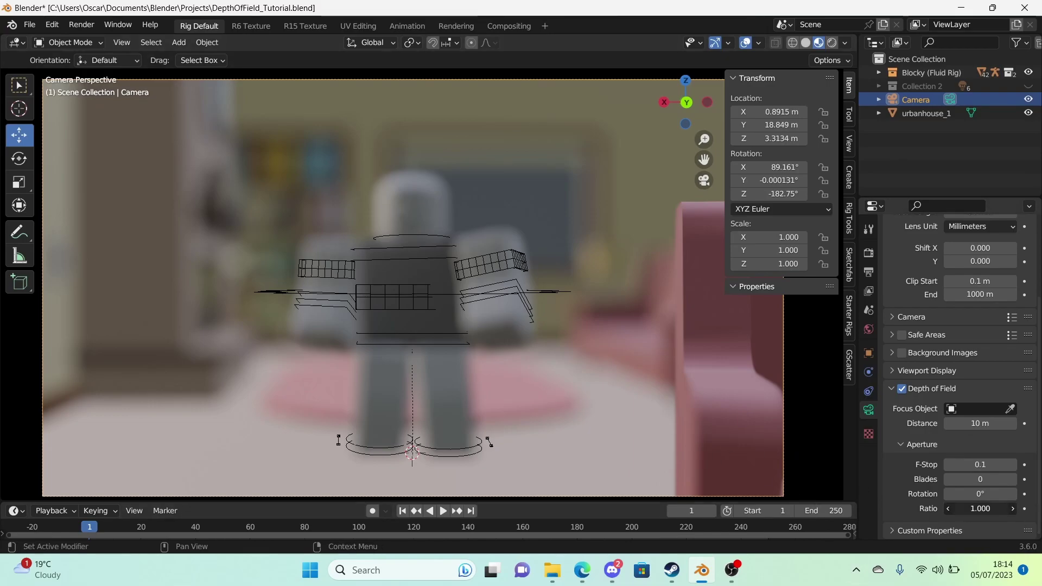
scroll(517, 331, "up", 6)
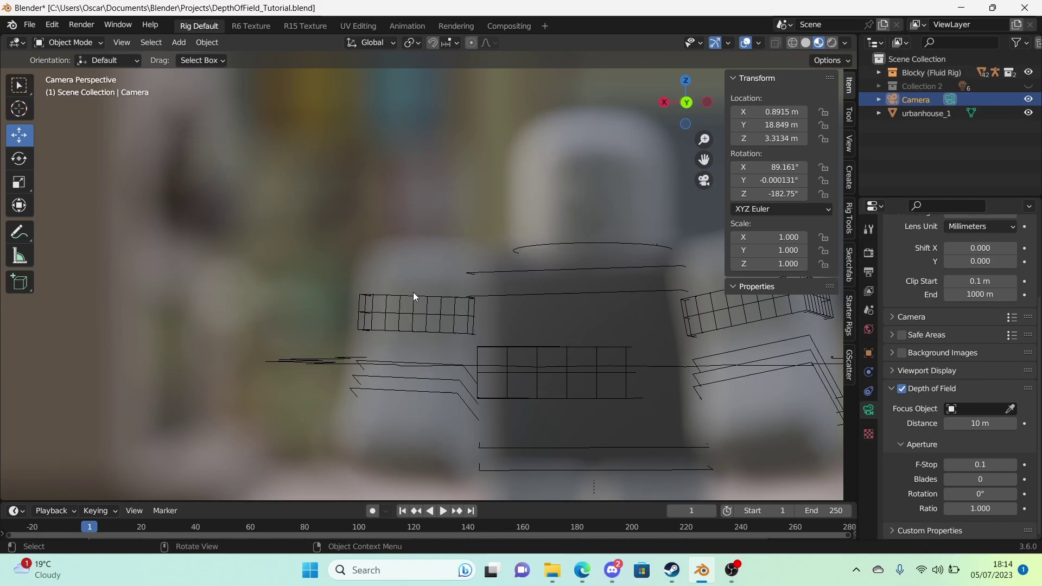
left_click_drag(980, 509, 1004, 508)
middle_click_drag(513, 366, 467, 311, "ctrl")
scroll(408, 321, "up", 1)
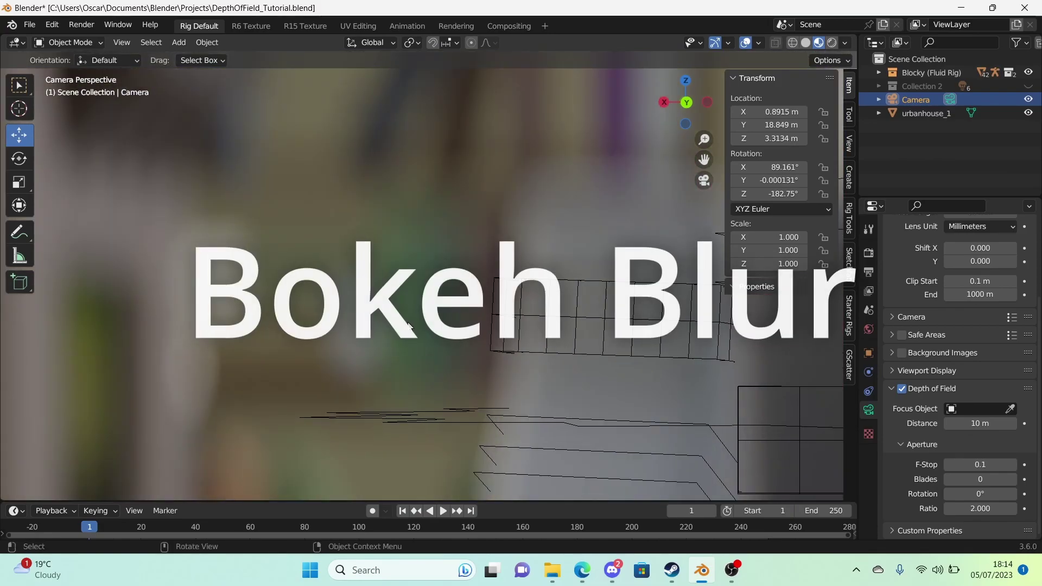
scroll(451, 356, "down", 4)
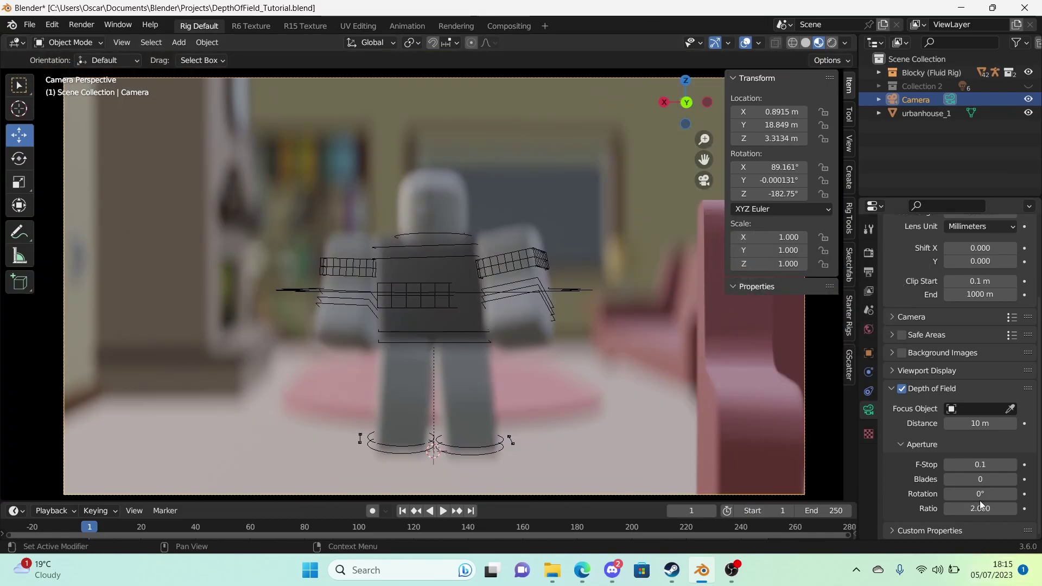
left_click_drag(979, 500, 955, 501)
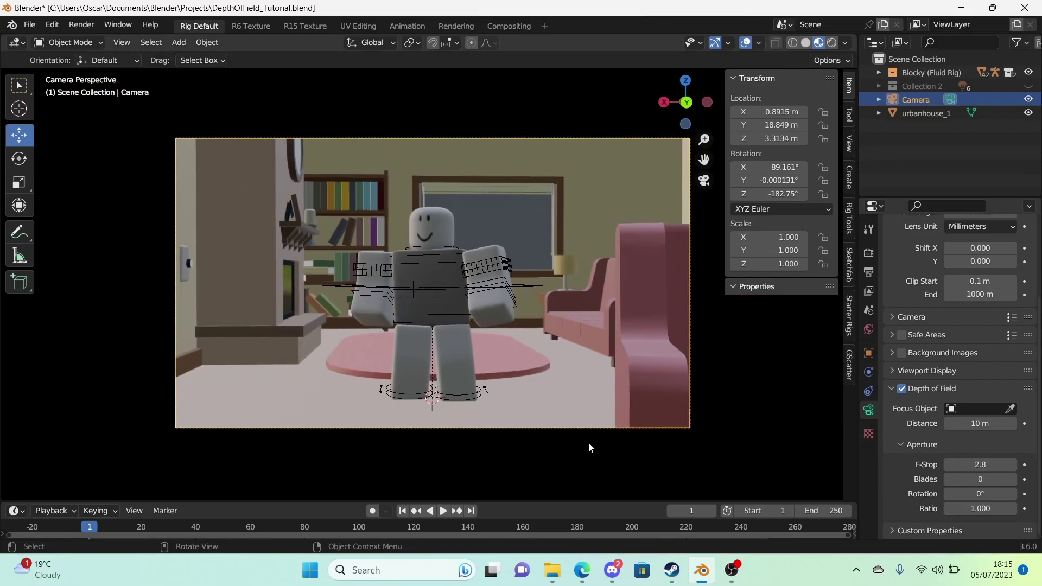
Set the F-Stop back to 2.8 and recentre the camera view to check sharpness.
scroll(589, 442, "down", 2)
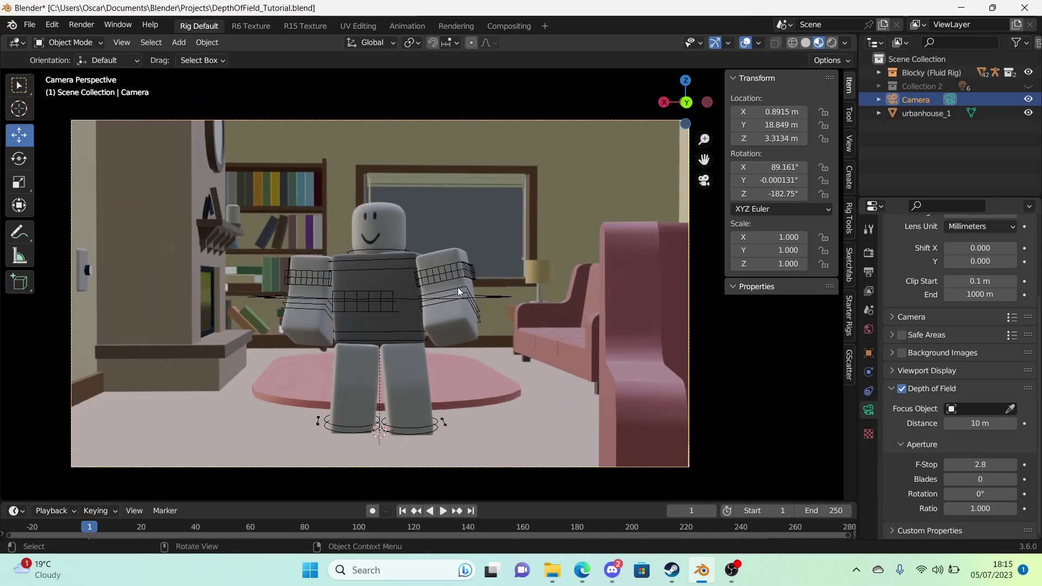
scroll(467, 285, "up", 2)
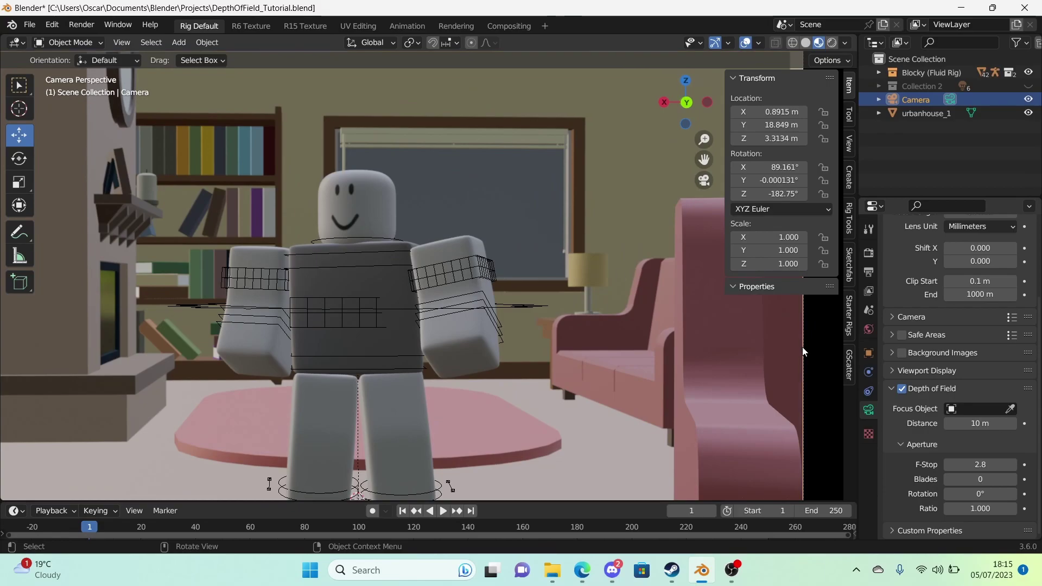
scroll(622, 377, "down", 3)
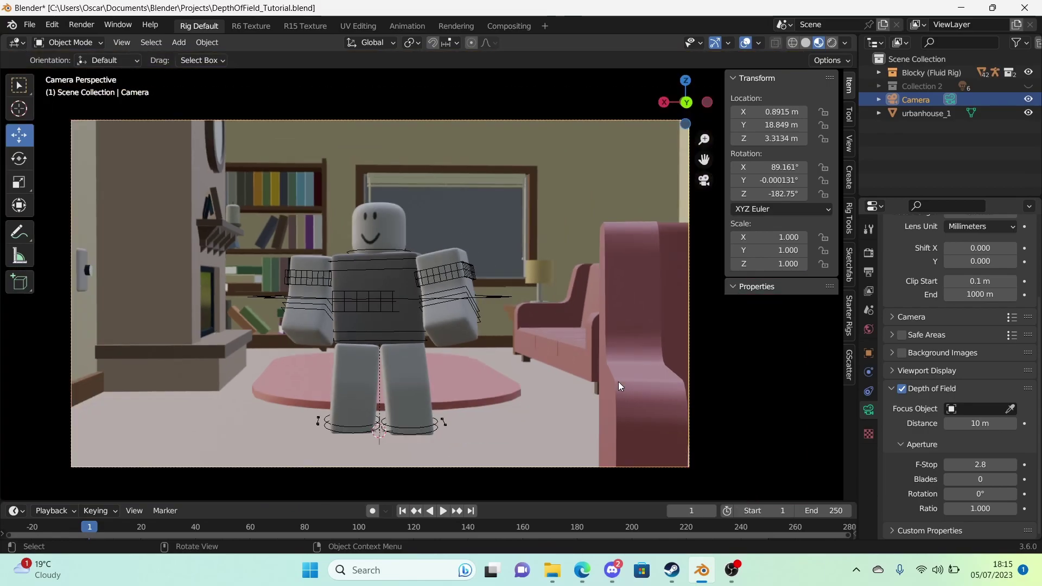
middle_click_drag(639, 379, 663, 376, "shift")
scroll(663, 377, "up", 2)
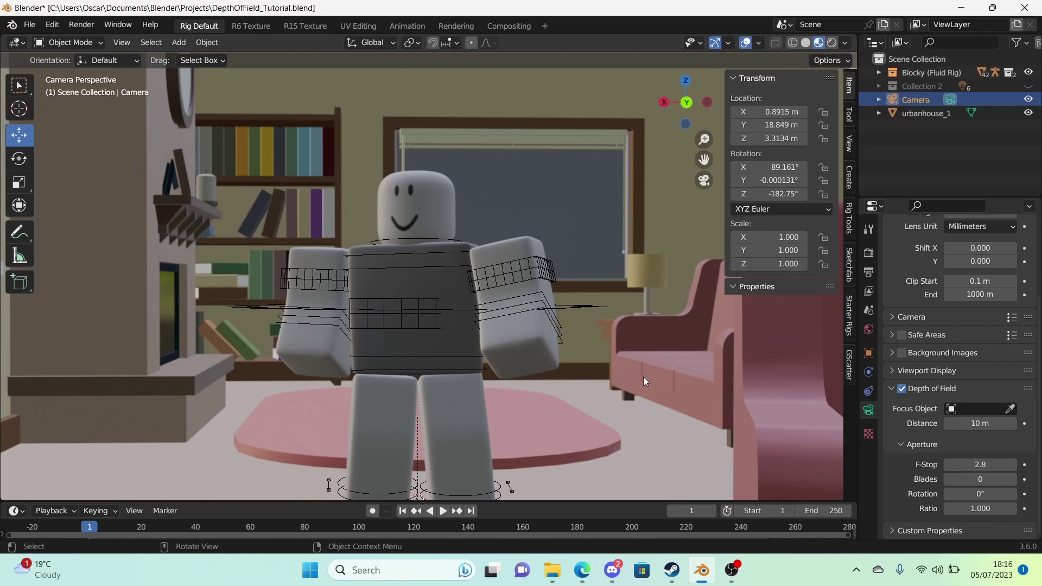
Set the F-Stop to 0.1 and push the focus distance out to 19 m.
left_click(980, 465)
type("0.1")
key("Return")
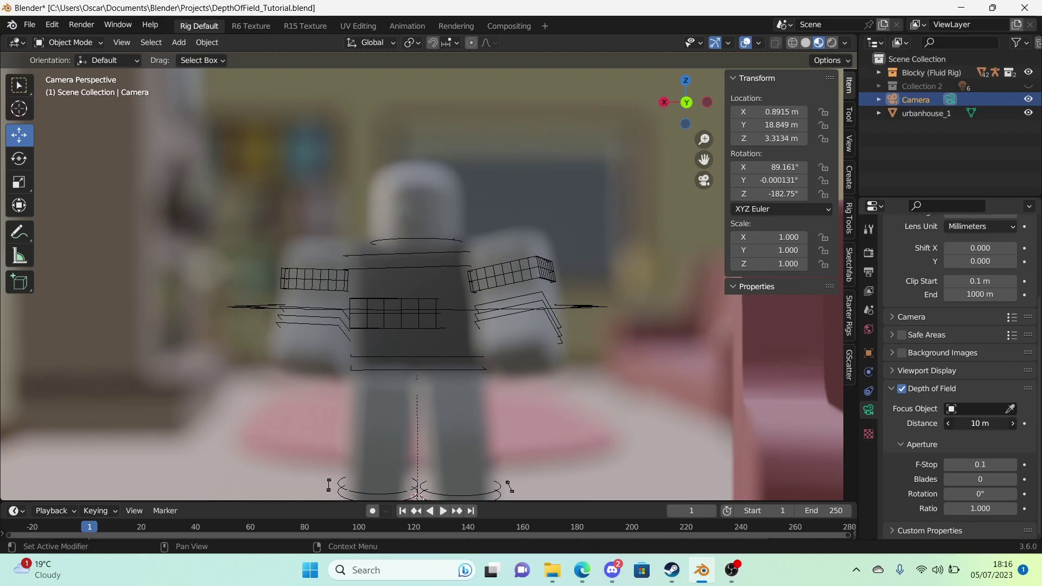
left_click_drag(980, 423, 1008, 423)
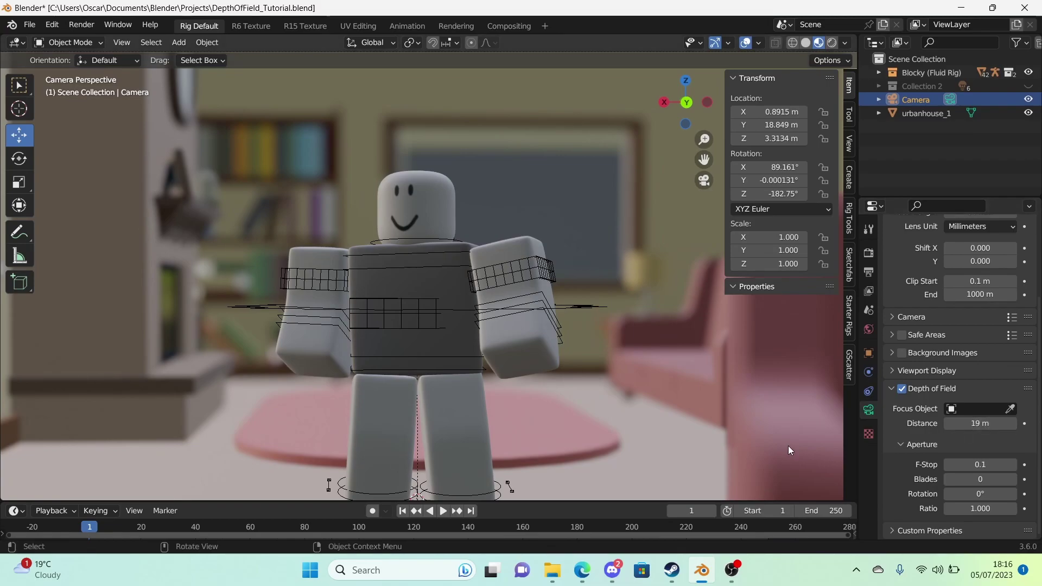
middle_click_drag(471, 441, 468, 366, "shift")
scroll(463, 272, "up", 2)
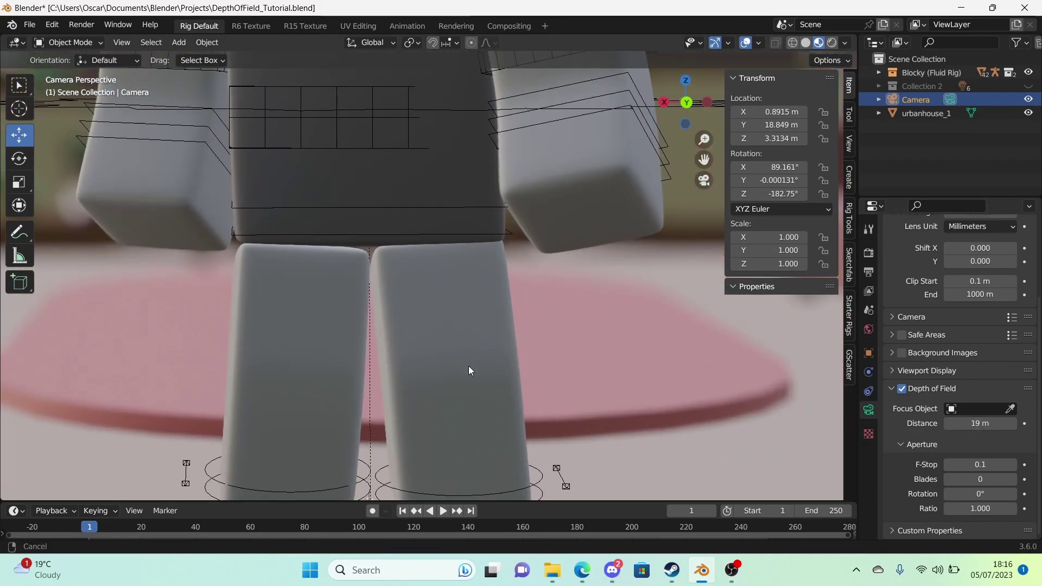
scroll(525, 252, "up", 3)
scroll(304, 396, "down", 5)
scroll(300, 376, "up", 5)
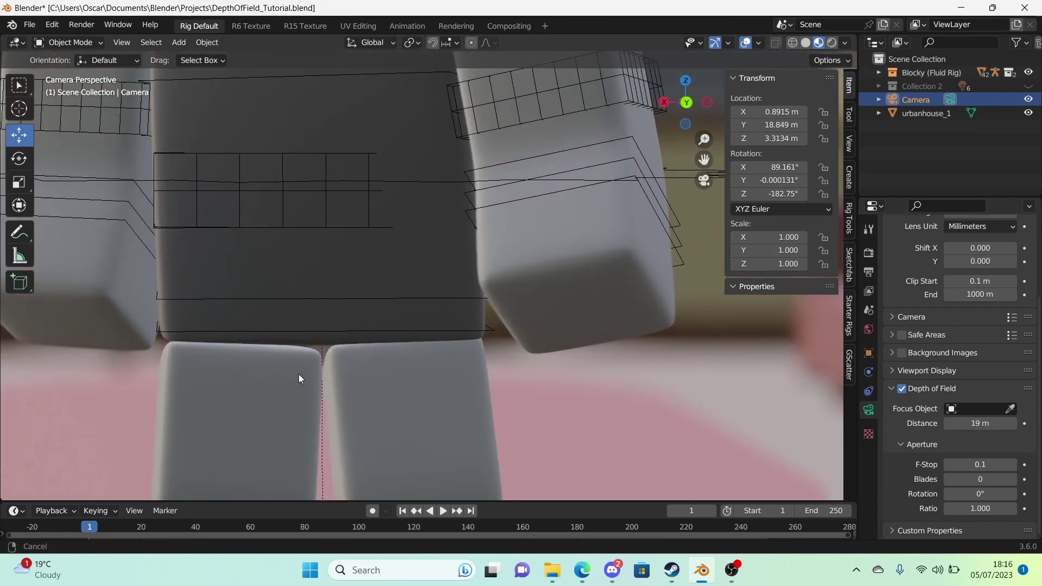
scroll(335, 174, "down", 3)
Pan and zoom over the character's body and head to check the focus.
middle_click_drag(335, 175, 378, 239, "shift")
scroll(379, 225, "up", 2)
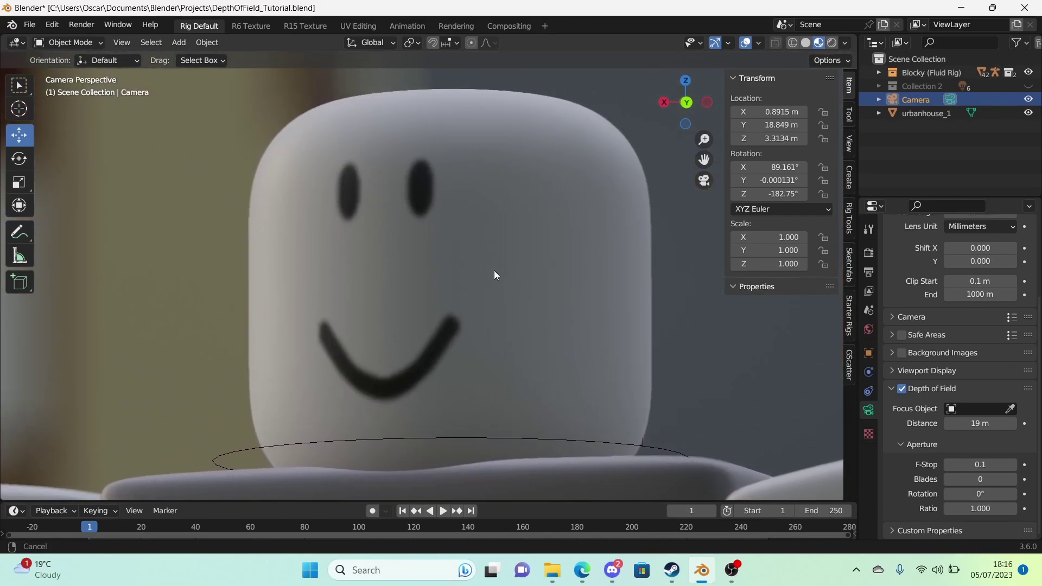
scroll(539, 317, "up", 1)
middle_click_drag(539, 317, 447, 515, "shift")
scroll(464, 323, "up", 1)
scroll(466, 328, "down", 3)
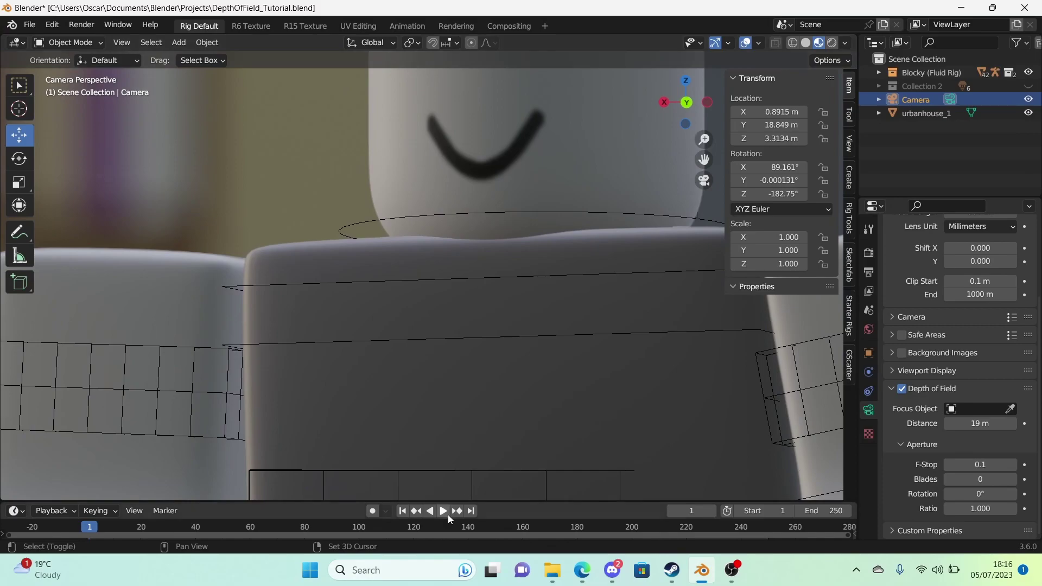
scroll(414, 413, "down", 3)
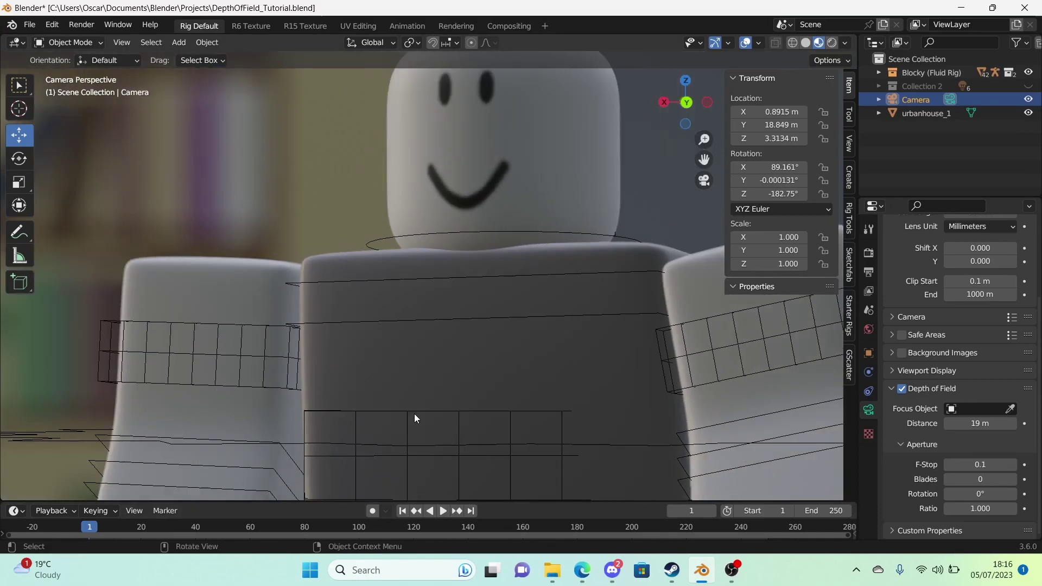
scroll(414, 414, "up", 2)
middle_click_drag(415, 414, 244, 320, "shift")
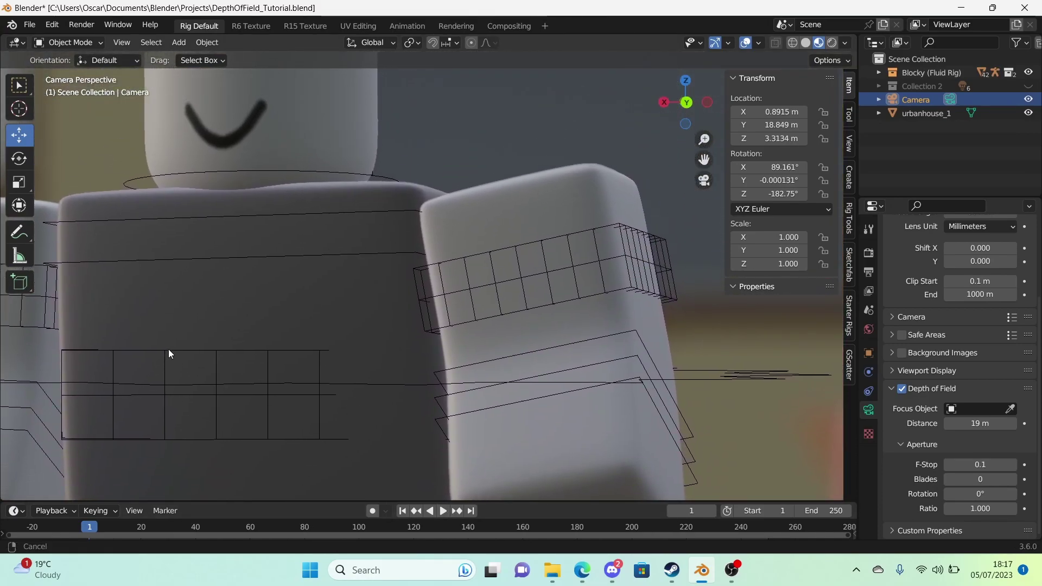
scroll(180, 356, "down", 5)
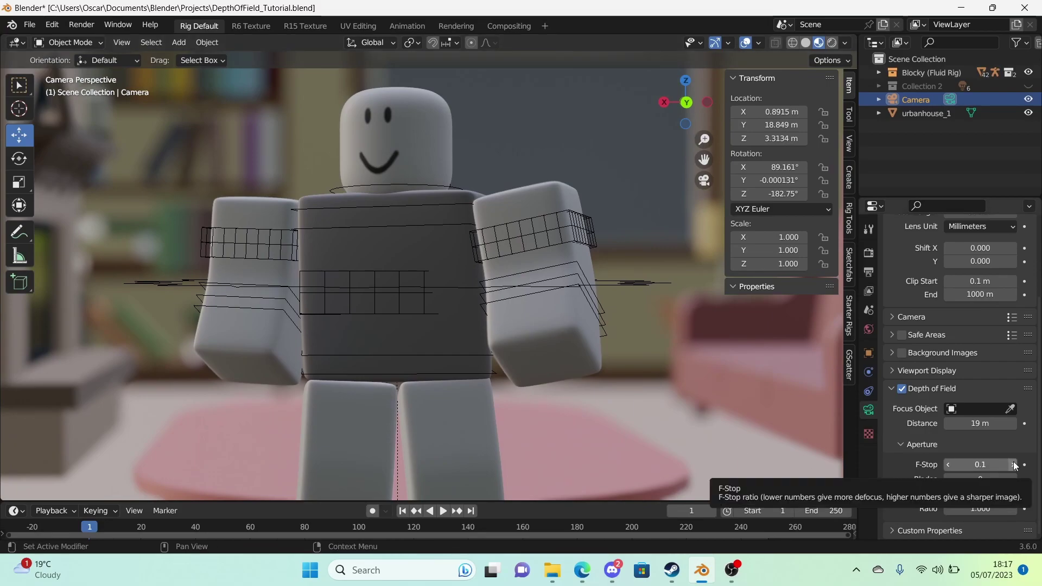
Set the F-Stop to 0.2 and aperture Ratio to 2.000, then render the shot.
left_click(1015, 465)
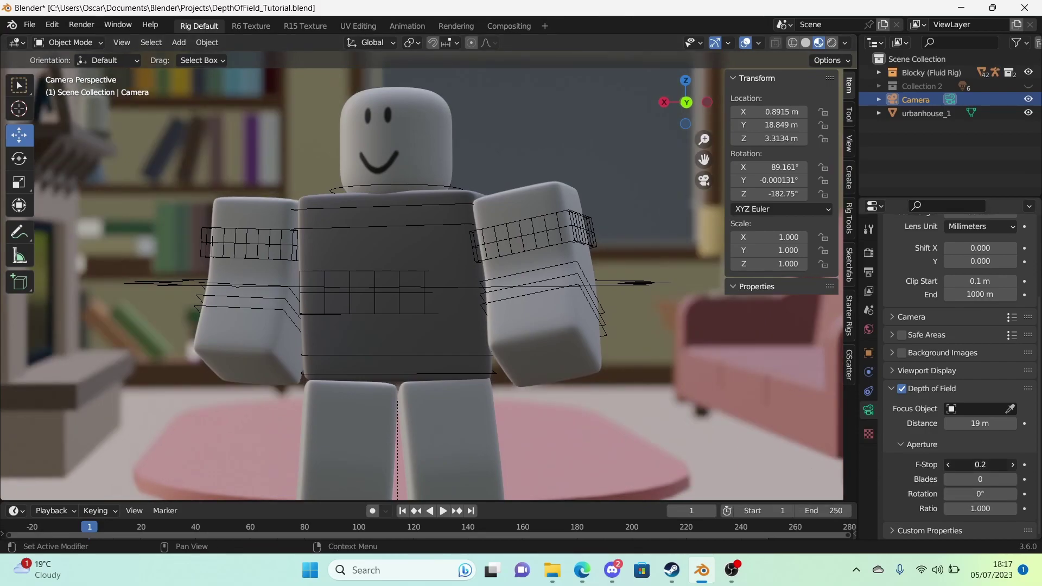
left_click(1015, 464)
key("Home")
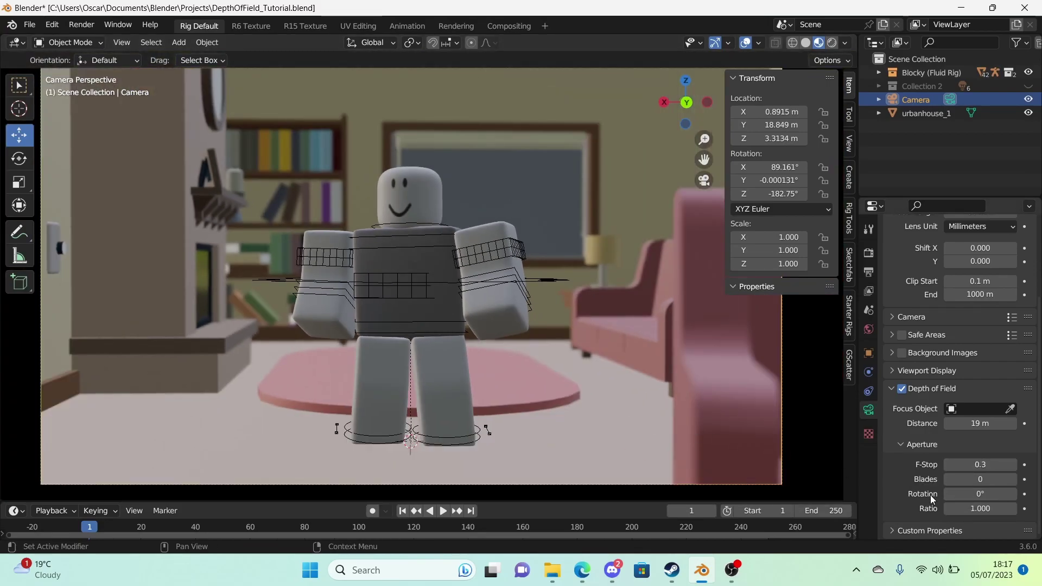
left_click_drag(980, 509, 993, 509)
scroll(470, 271, "up", 8)
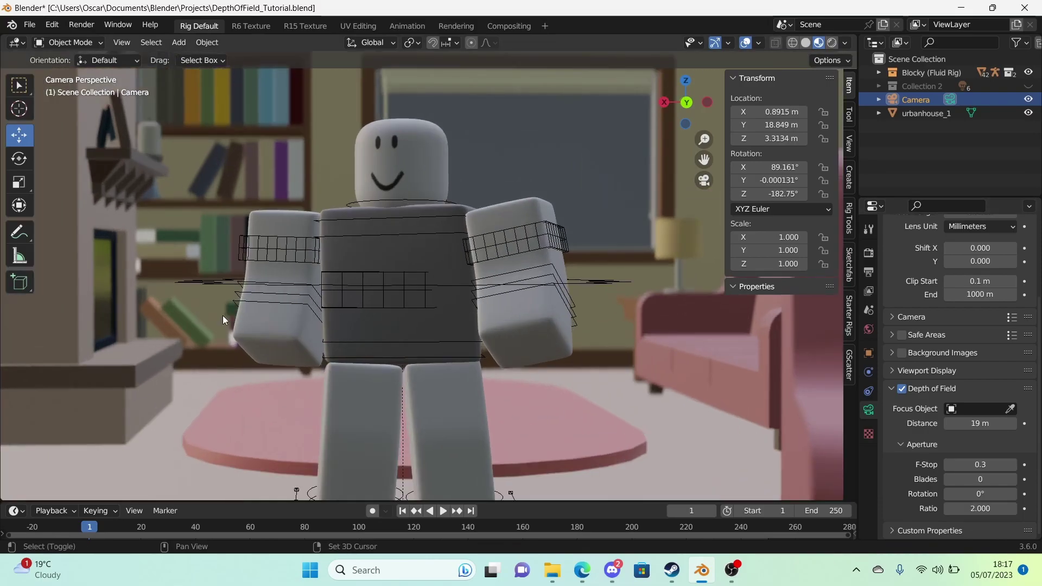
scroll(549, 286, "down", 8)
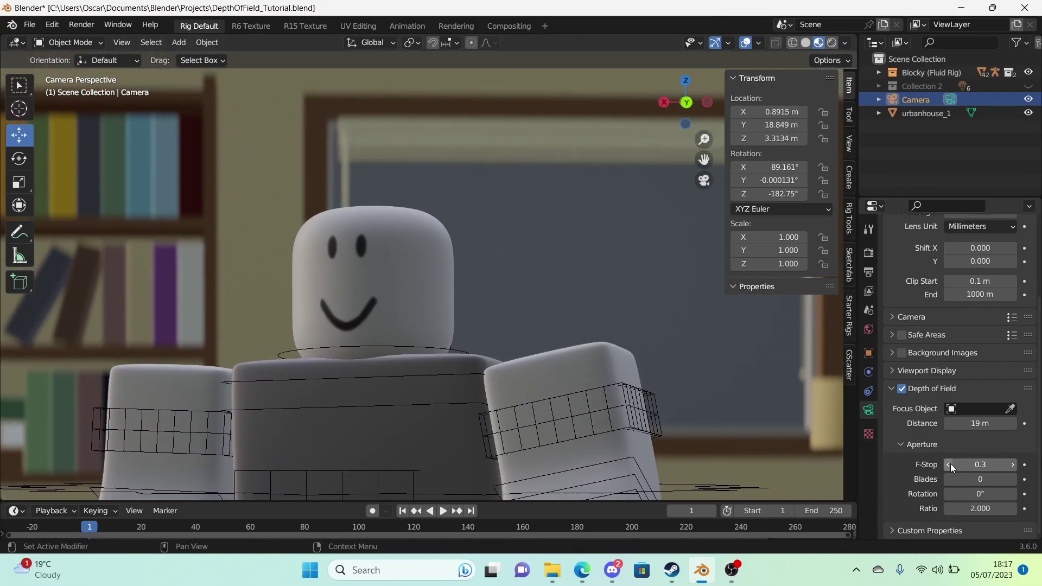
left_click(949, 464)
scroll(706, 331, "down", 3)
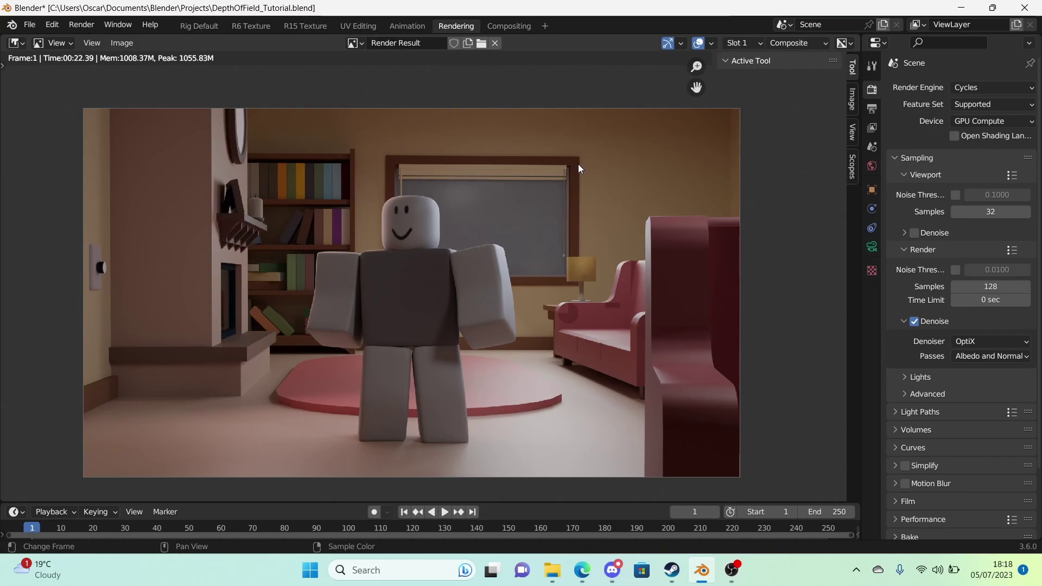
Switch the Render Result to the blurred depth-of-field render in another slot.
scroll(656, 152, "up", 1)
scroll(454, 222, "down", 2)
left_click(745, 44)
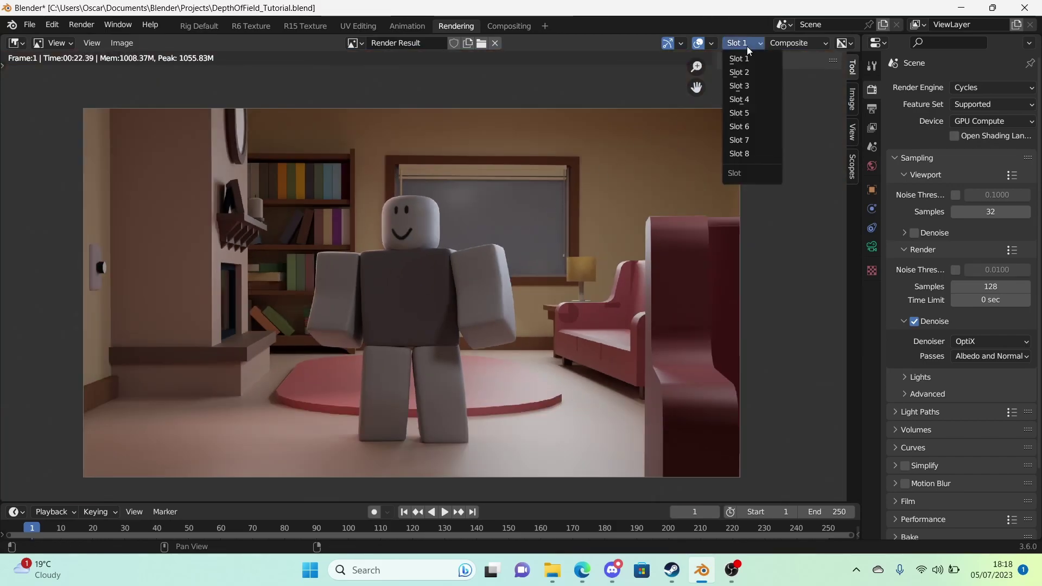
left_click(741, 58)
middle_click_drag(510, 233, 518, 227)
scroll(543, 229, "up", 4)
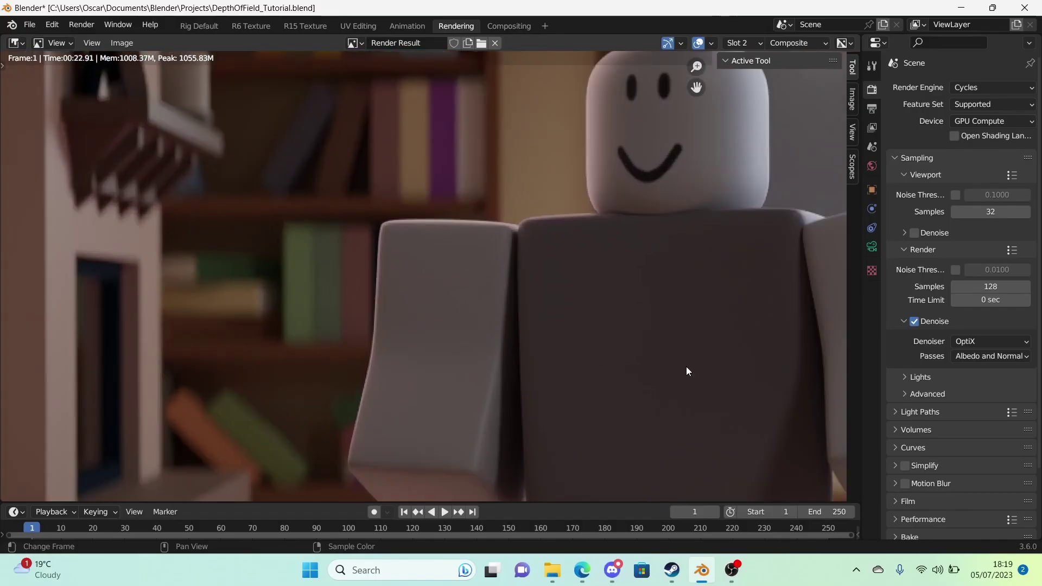
scroll(548, 345, "up", 2)
Zoom and pan across the red couch and lamp to inspect the blur.
middle_click_drag(549, 344, 167, 366)
scroll(315, 328, "up", 3)
middle_click_drag(315, 327, 663, 375)
scroll(358, 344, "up", 2)
scroll(662, 375, "up", 3)
scroll(552, 377, "up", 2)
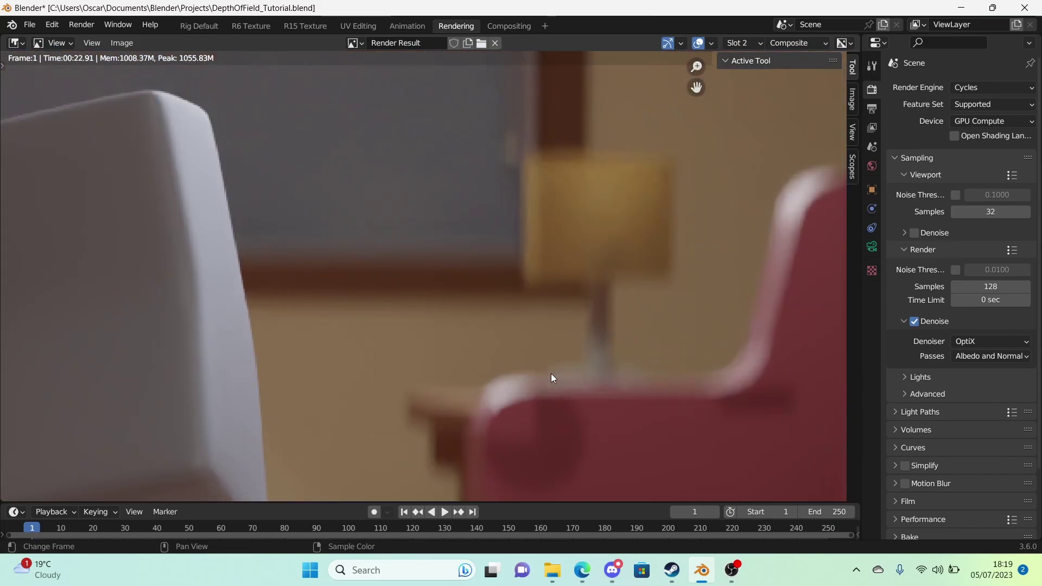
scroll(551, 379, "up", 1)
middle_click_drag(577, 398, 372, 365)
scroll(376, 361, "down", 3)
scroll(369, 371, "down", 5)
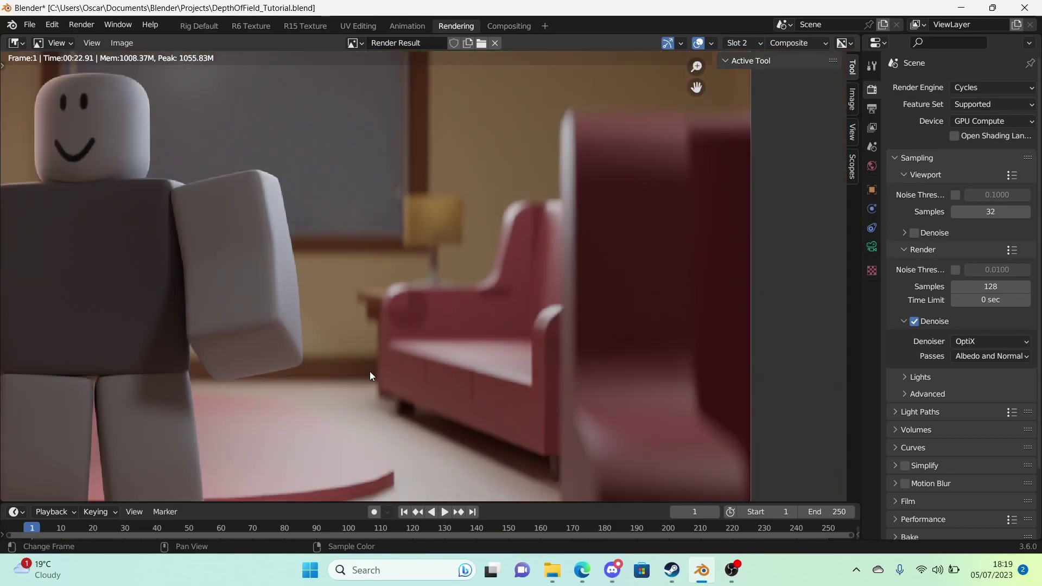
scroll(427, 394, "up", 1)
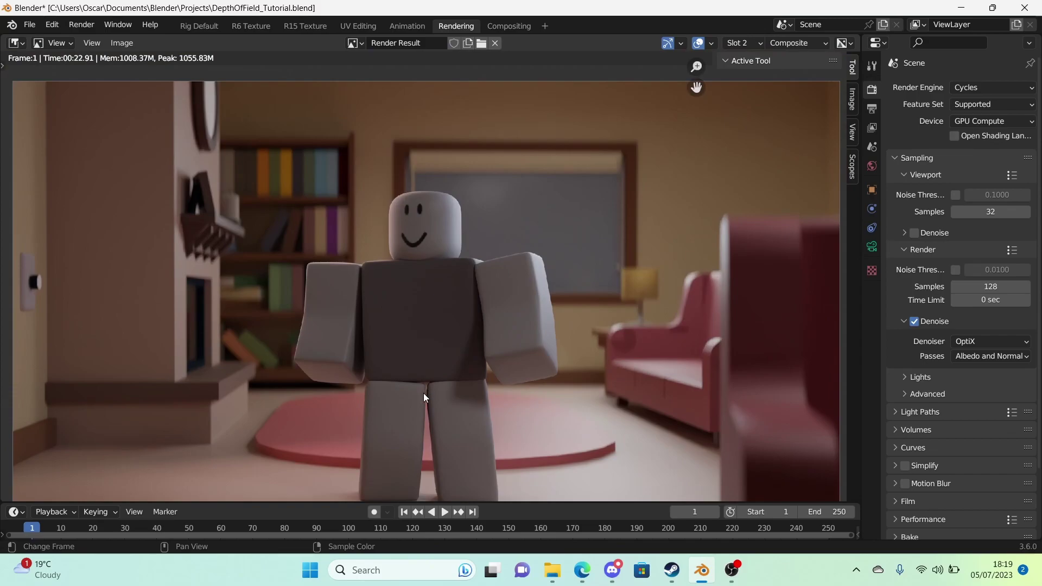
scroll(423, 395, "up", 3)
Inspect the character's head and blurred bookshelf, then bring the whole room into view.
middle_click_drag(423, 395, 678, 449)
scroll(472, 375, "up", 2)
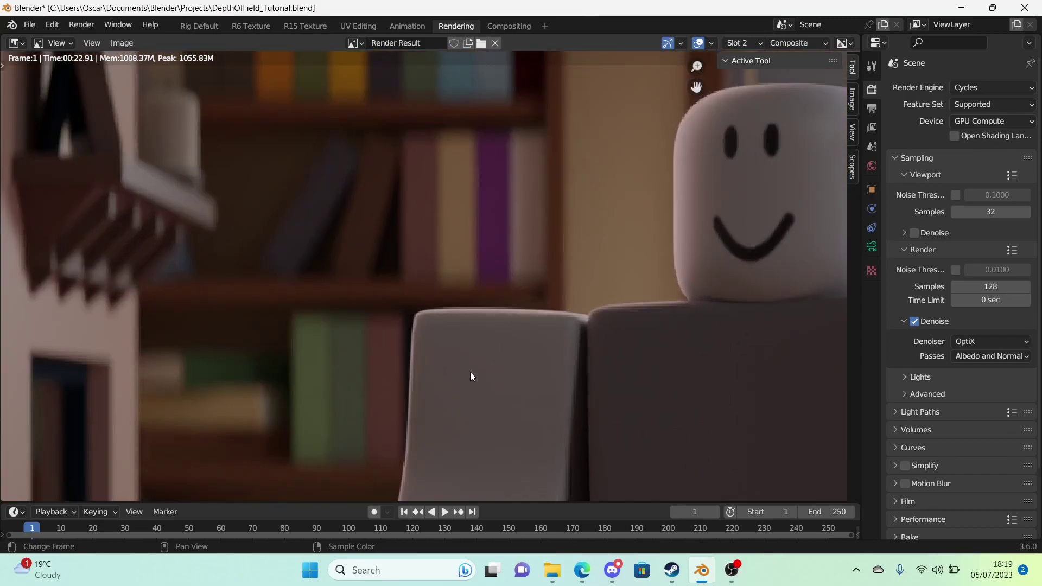
middle_click_drag(472, 375, 531, 449)
scroll(561, 498, "up", 1)
scroll(531, 440, "up", 1)
scroll(516, 407, "down", 5)
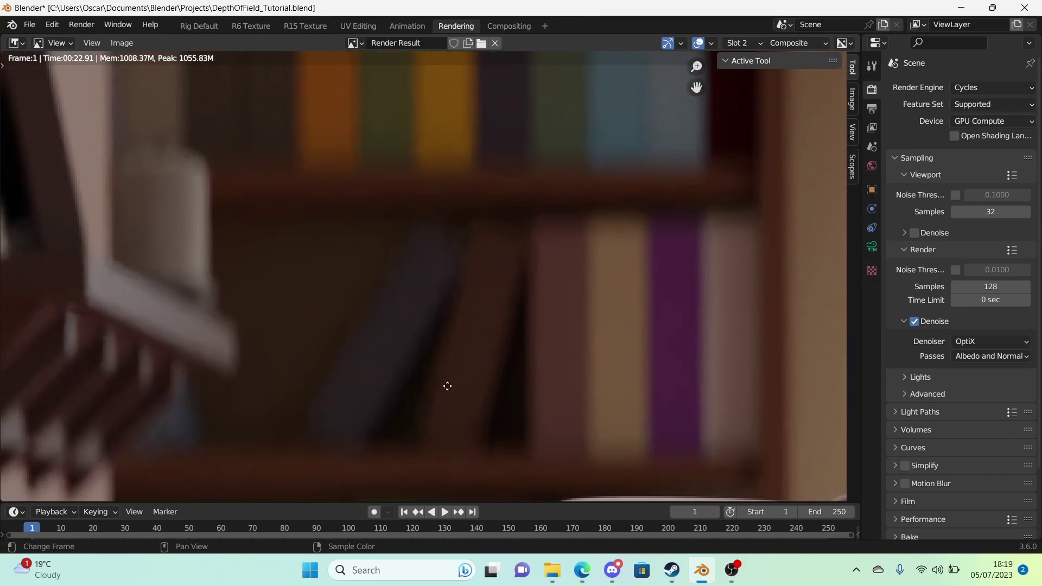
scroll(517, 412, "down", 3)
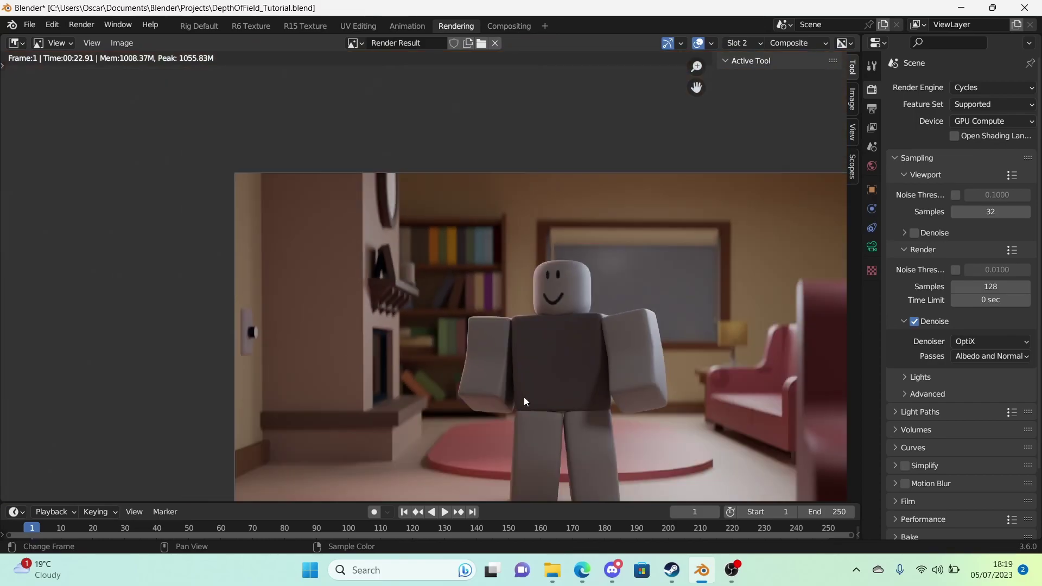
middle_click_drag(523, 395, 449, 279)
scroll(445, 278, "down", 1)
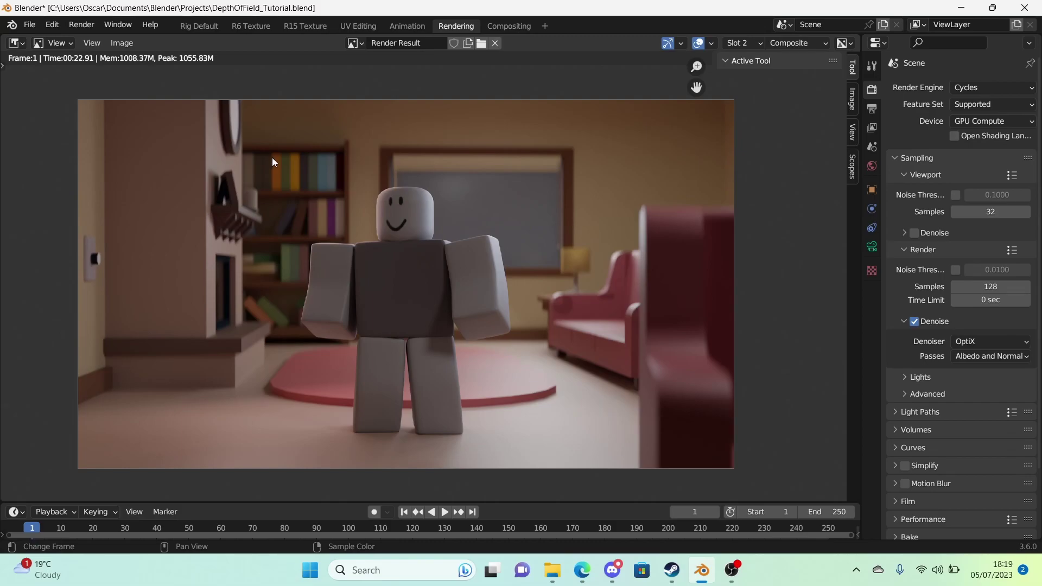
Enable camera Depth of Field and orbit the view around the character and sofa.
left_click(199, 26)
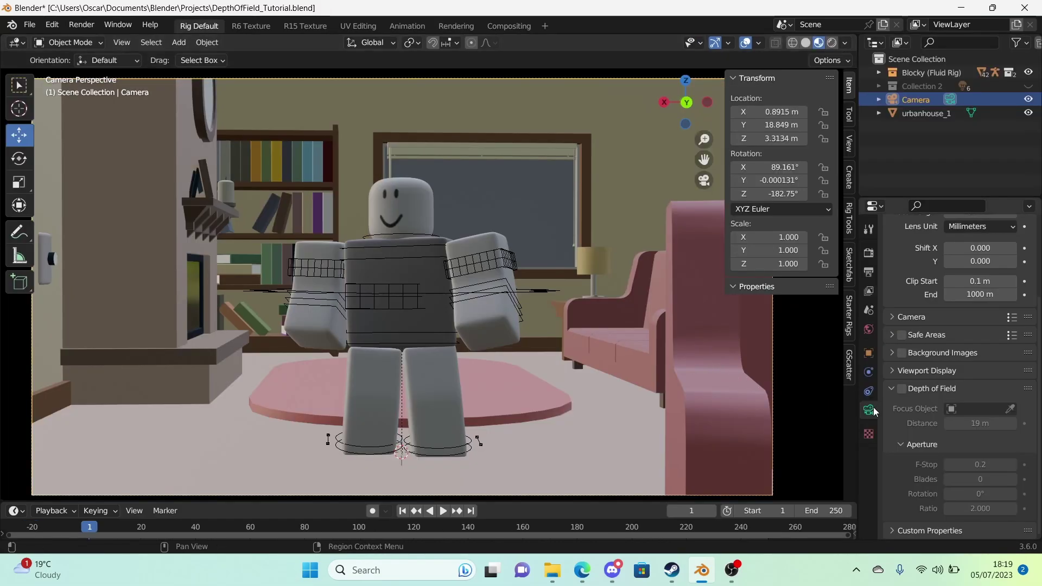
left_click(902, 388)
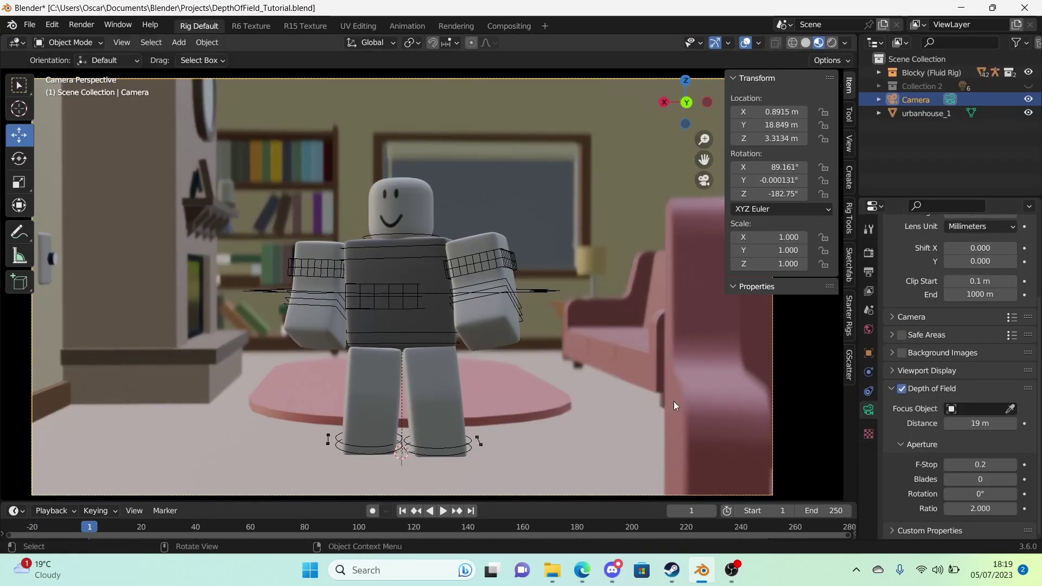
middle_click_drag(676, 406, 621, 384)
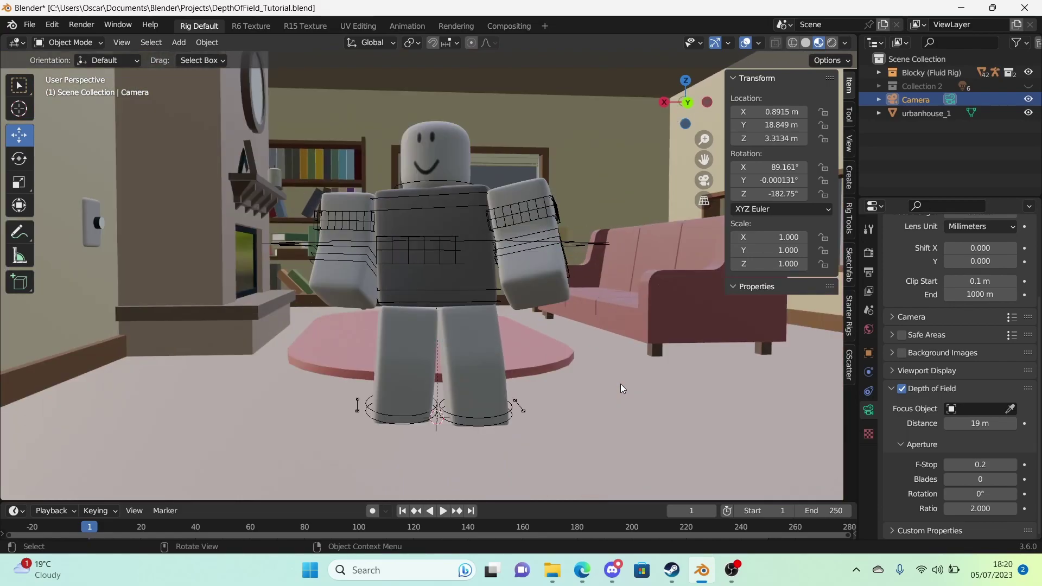
scroll(614, 389, "down", 1)
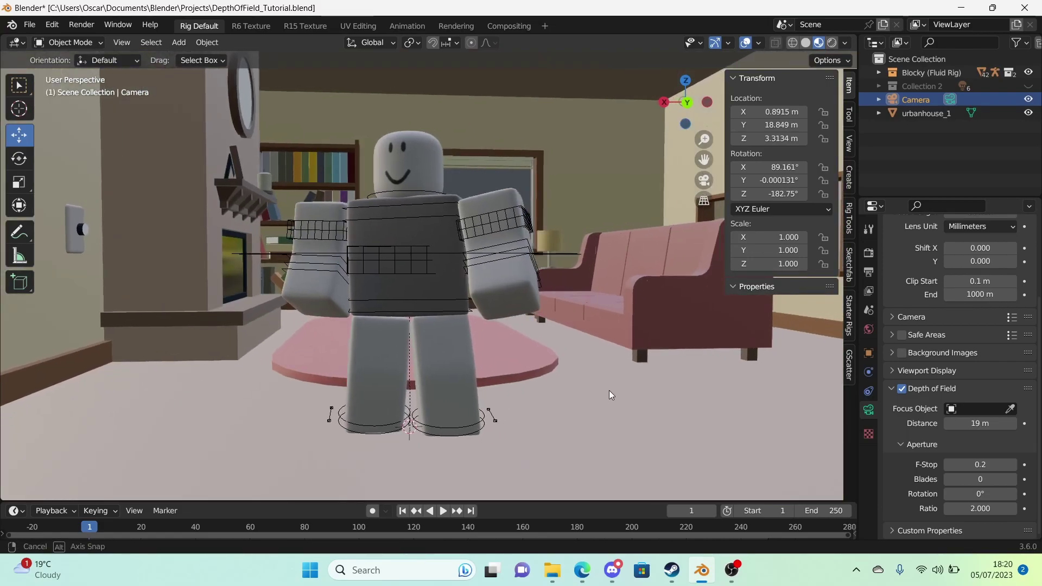
scroll(603, 392, "up", 5)
scroll(594, 395, "down", 3)
scroll(590, 396, "up", 3)
scroll(590, 396, "down", 3)
middle_click_drag(591, 396, 597, 397)
scroll(597, 396, "down", 3)
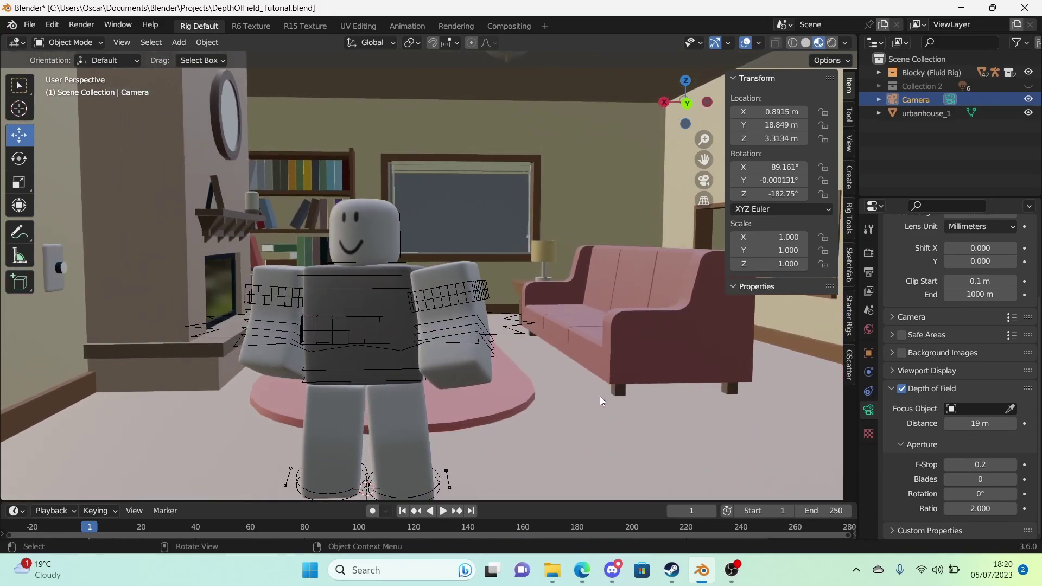
Return to the camera view and enlarge the camera frame.
key("KP_0")
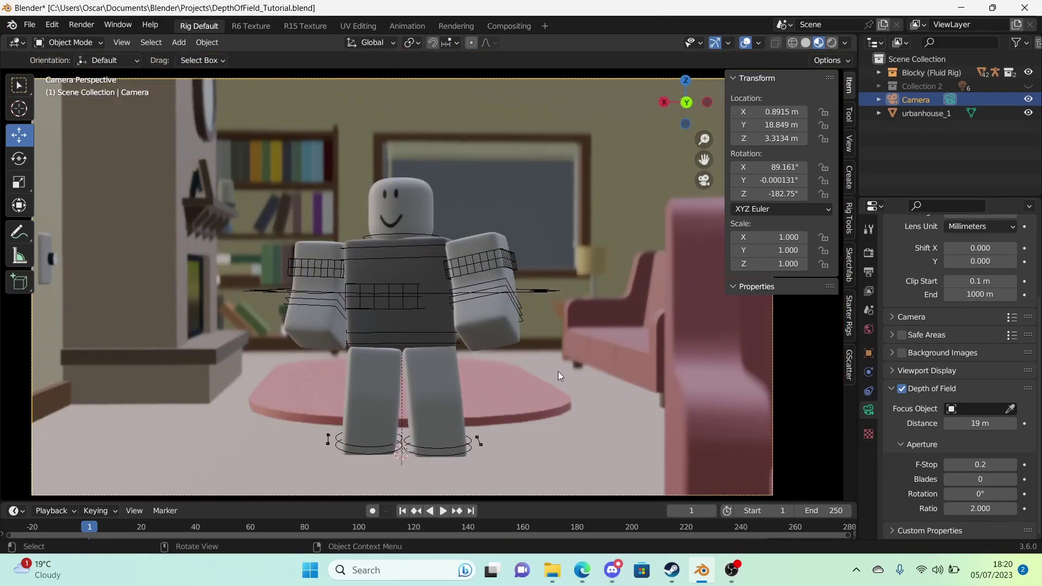
middle_click_drag(558, 371, 656, 373, "ctrl")
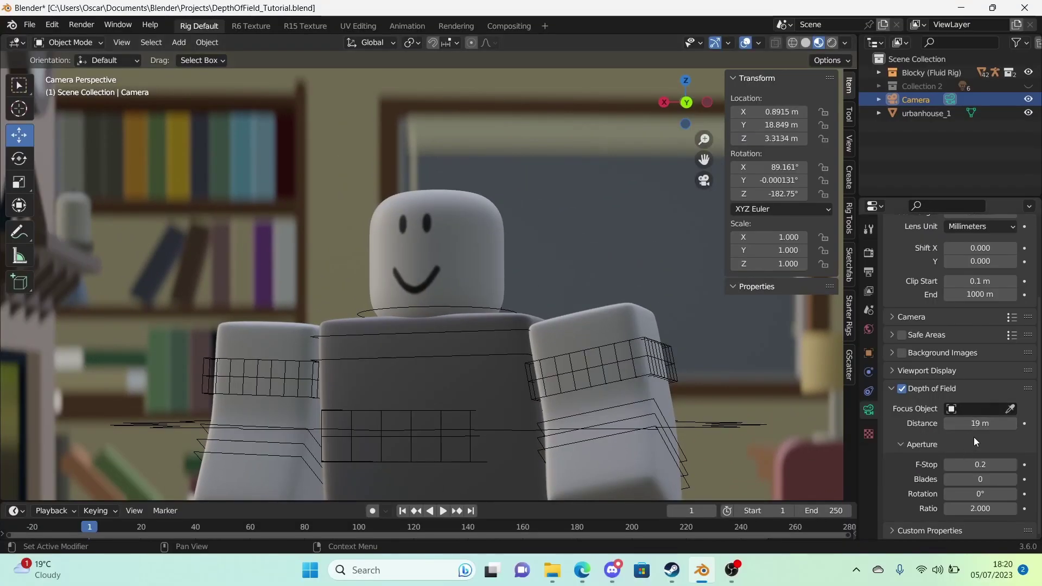
scroll(625, 352, "down", 3)
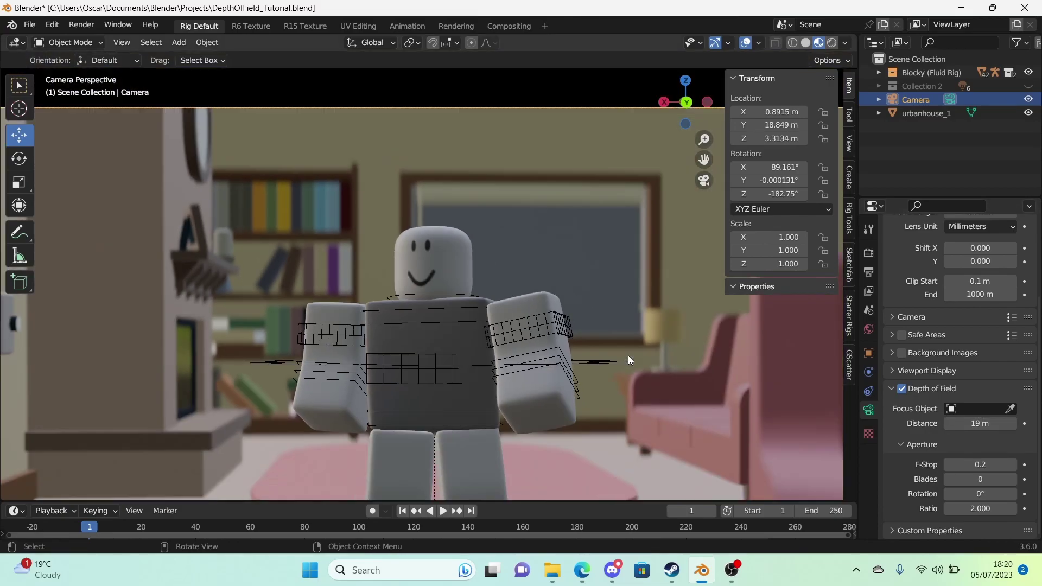
scroll(630, 359, "up", 2)
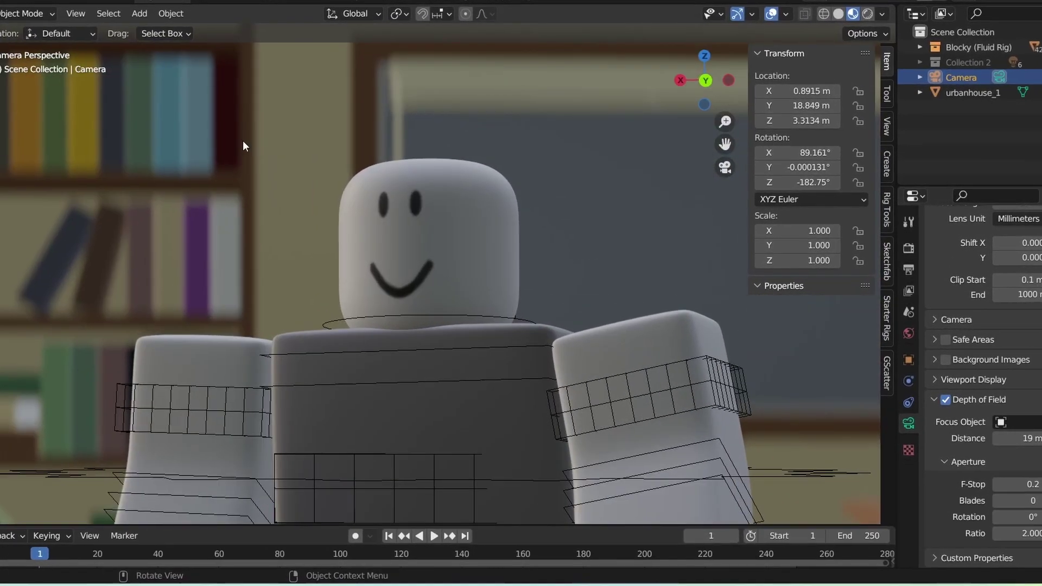
scroll(435, 239, "up", 3)
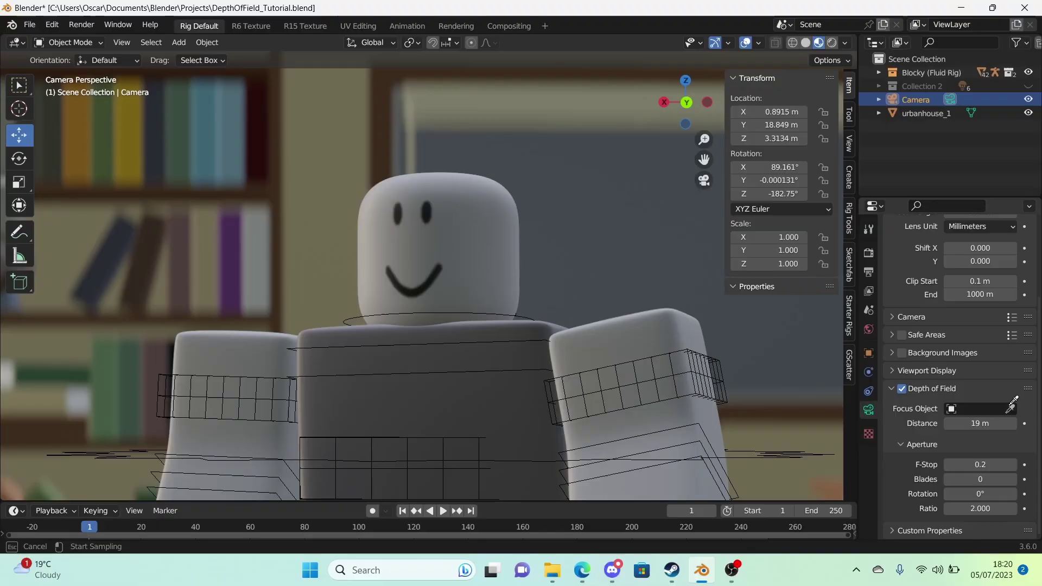
Make the character's Head the camera's focus object and recentre the character.
left_click(1010, 409)
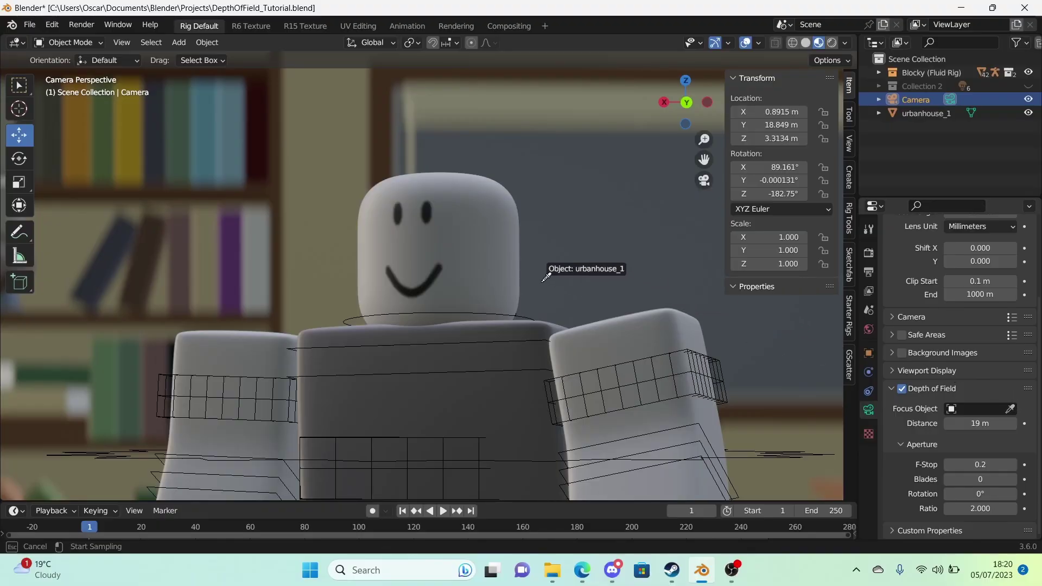
left_click(454, 239)
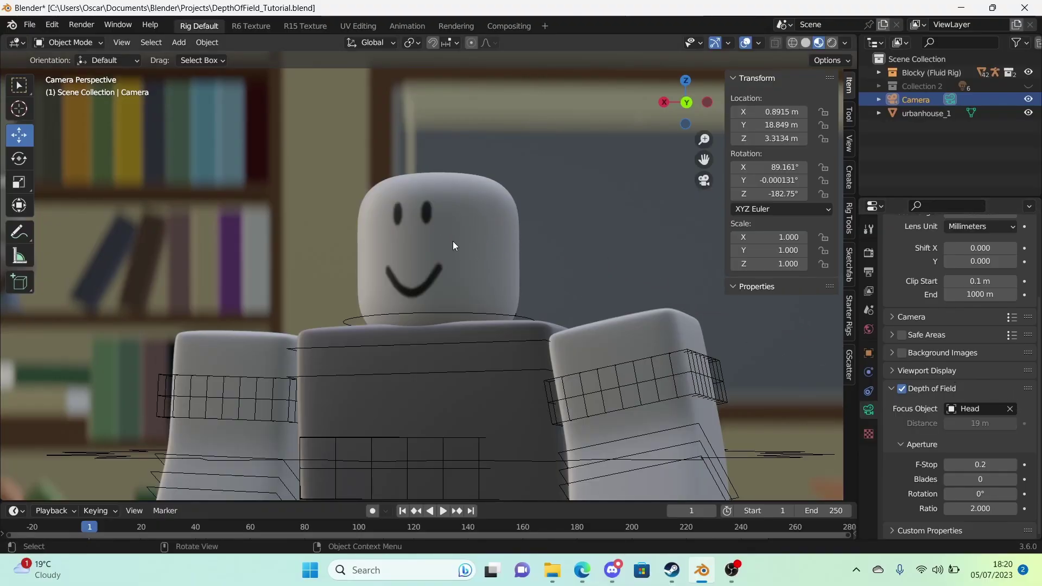
scroll(464, 272, "down", 4)
middle_click_drag(437, 218, 579, 231, "shift")
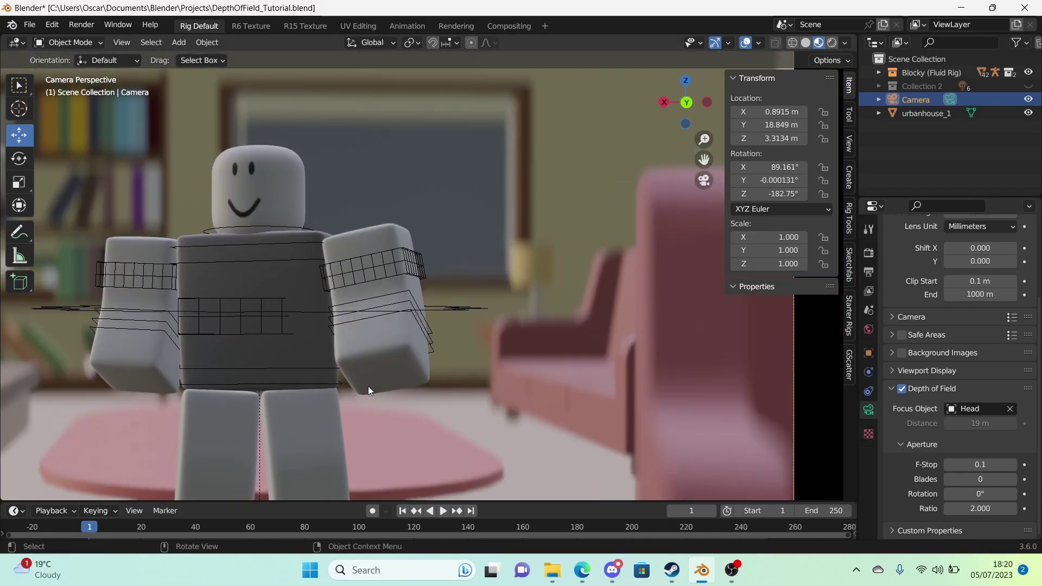
middle_click_drag(368, 386, 597, 360, "shift")
scroll(567, 338, "up", 4)
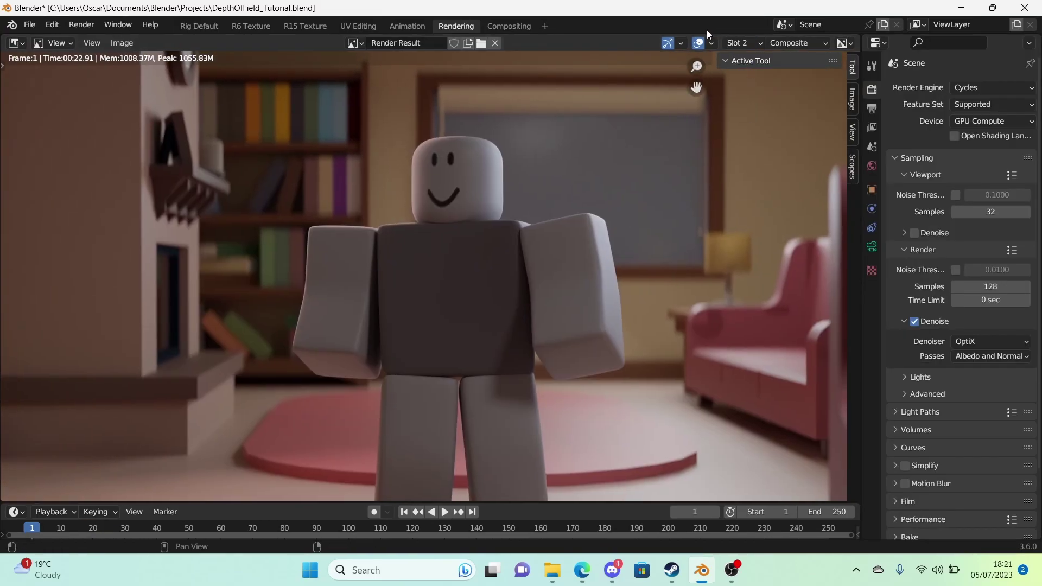
Show the Slot 3 render and zoom in to inspect its blur.
left_click(745, 44)
left_click(757, 86)
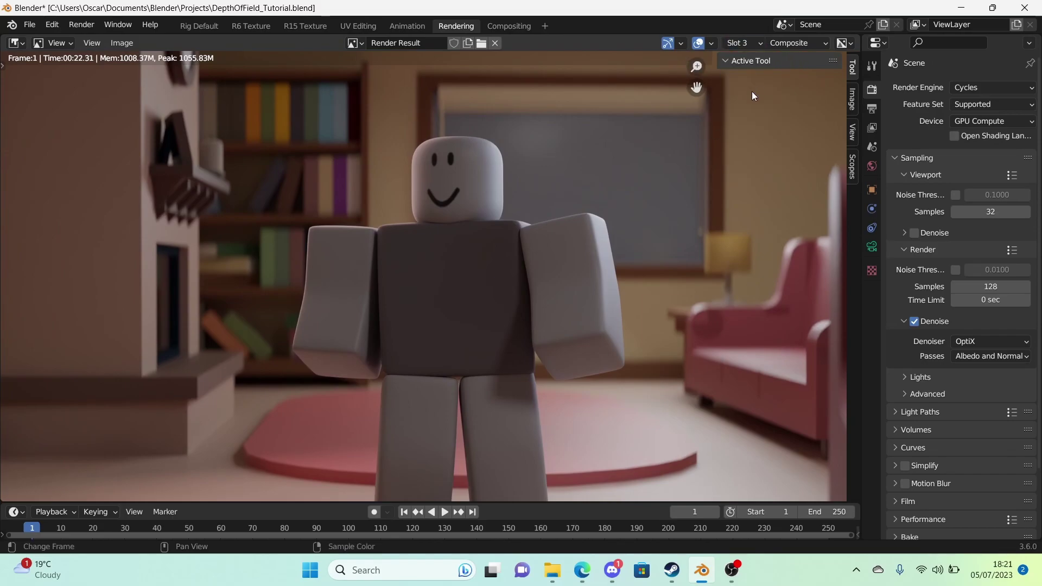
scroll(735, 115, "up", 4)
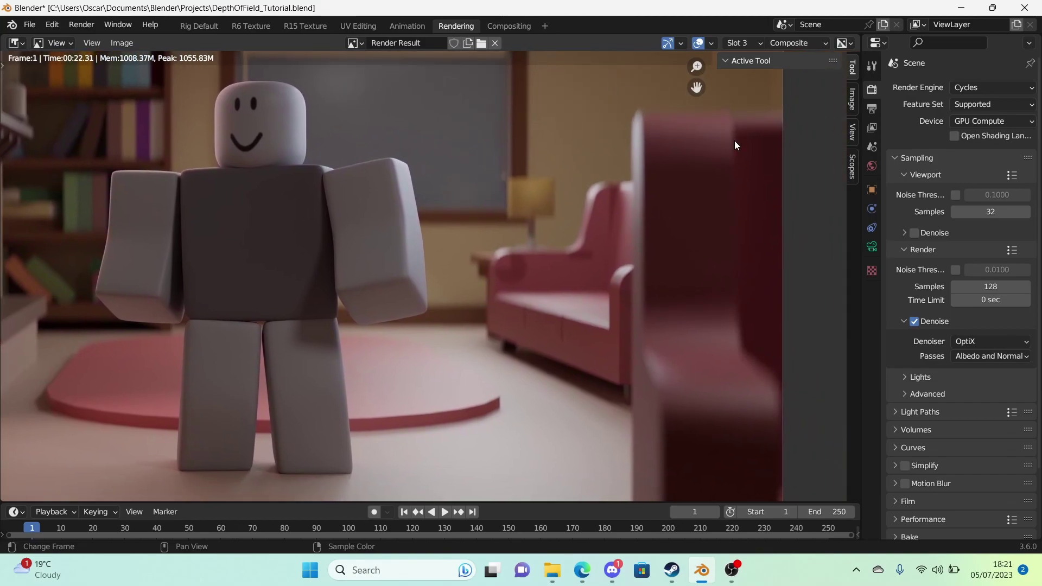
scroll(714, 148, "up", 6)
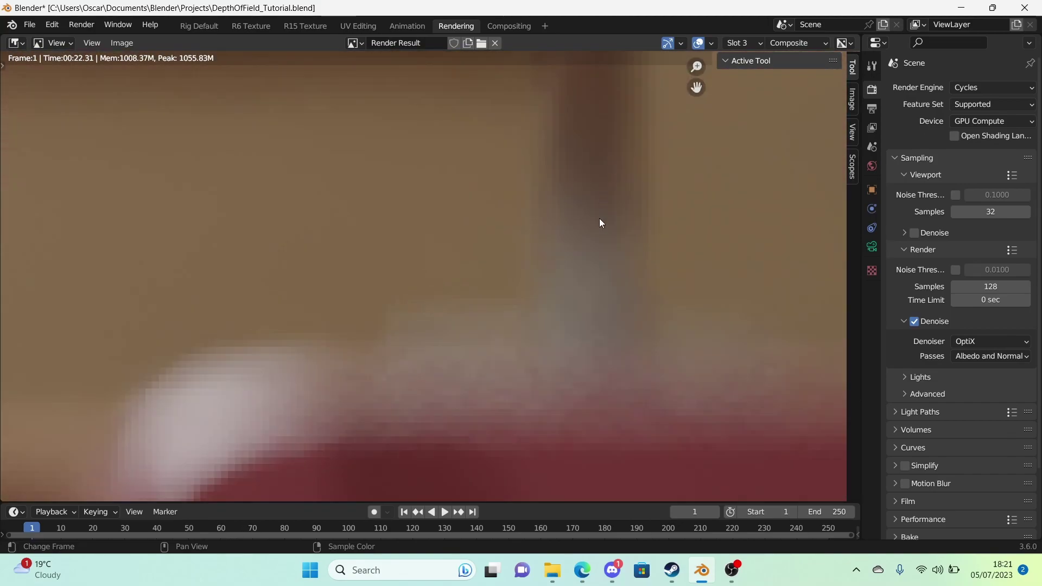
middle_click_drag(598, 97, 662, 454)
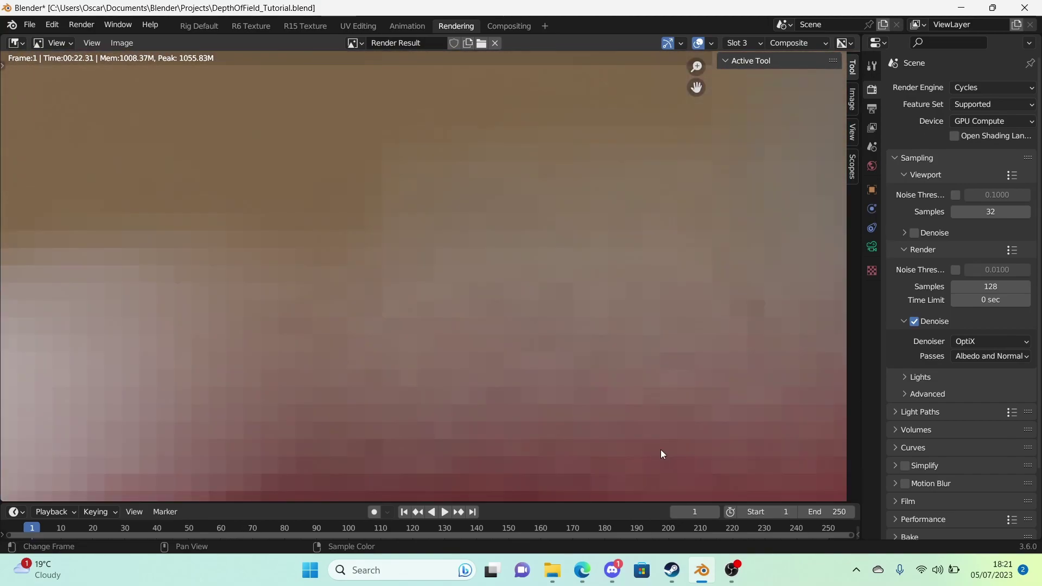
Fit the whole Slot 3 render in view and look closely over the character.
left_click(739, 42)
key("Escape")
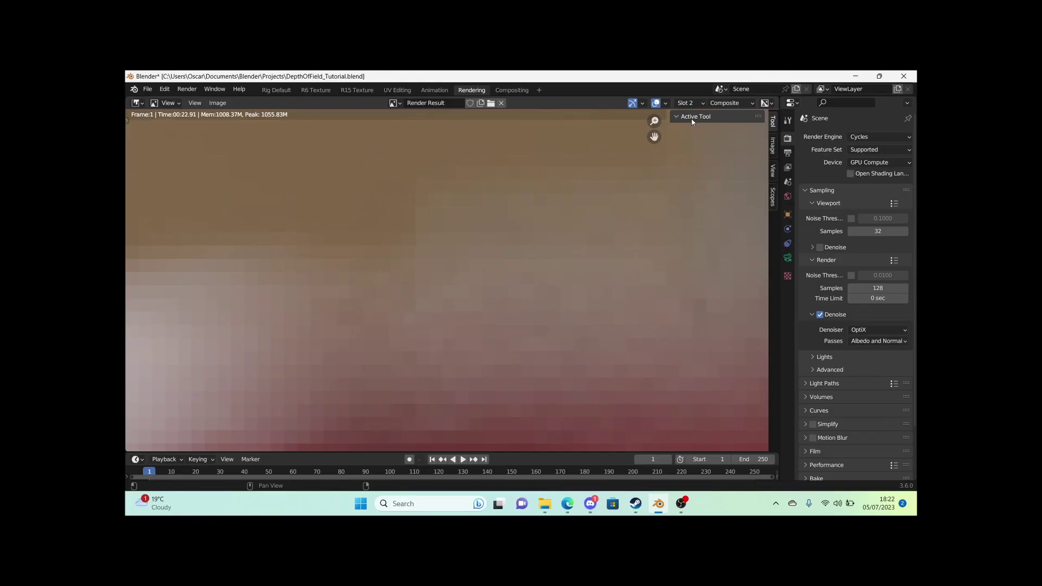
key("Home")
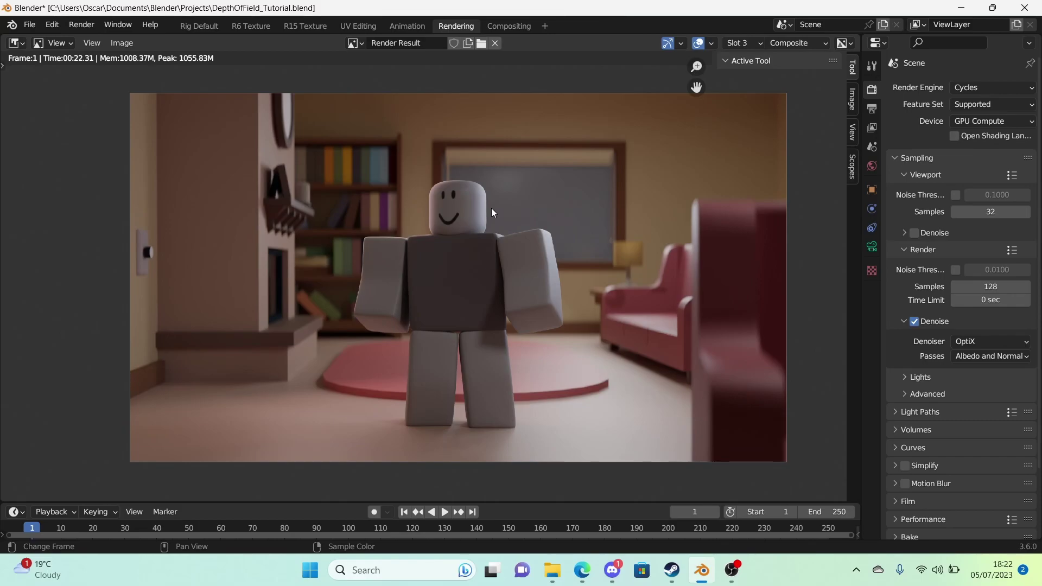
scroll(492, 212, "up", 4)
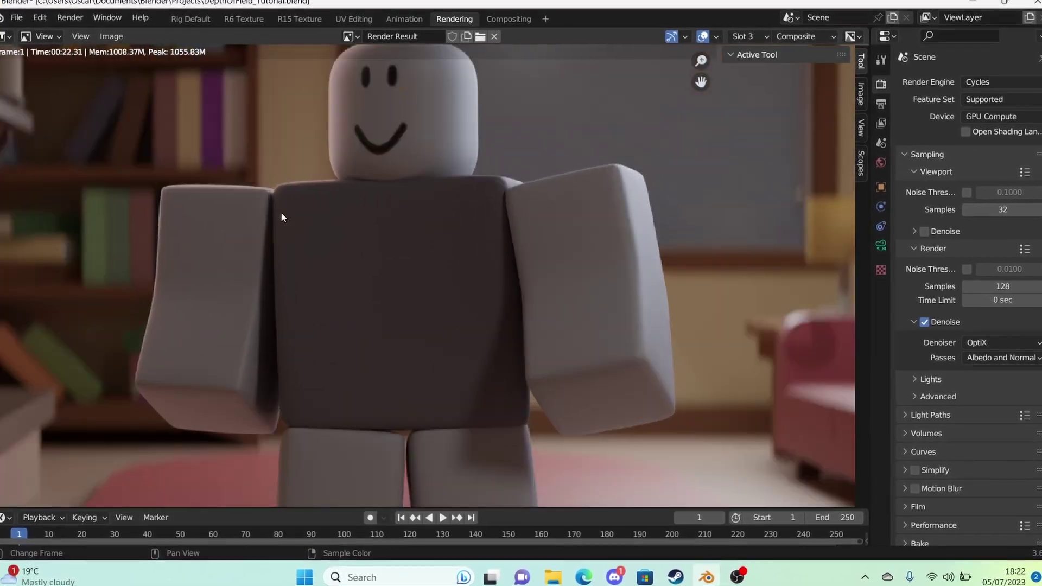
middle_click_drag(281, 217, 262, 142)
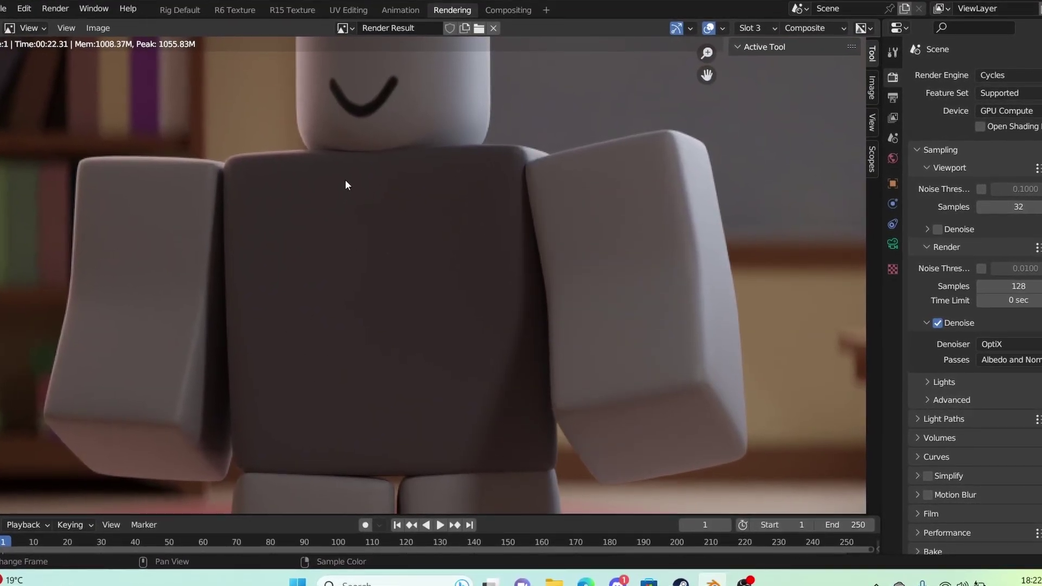
scroll(344, 181, "down", 2)
scroll(330, 229, "down", 3)
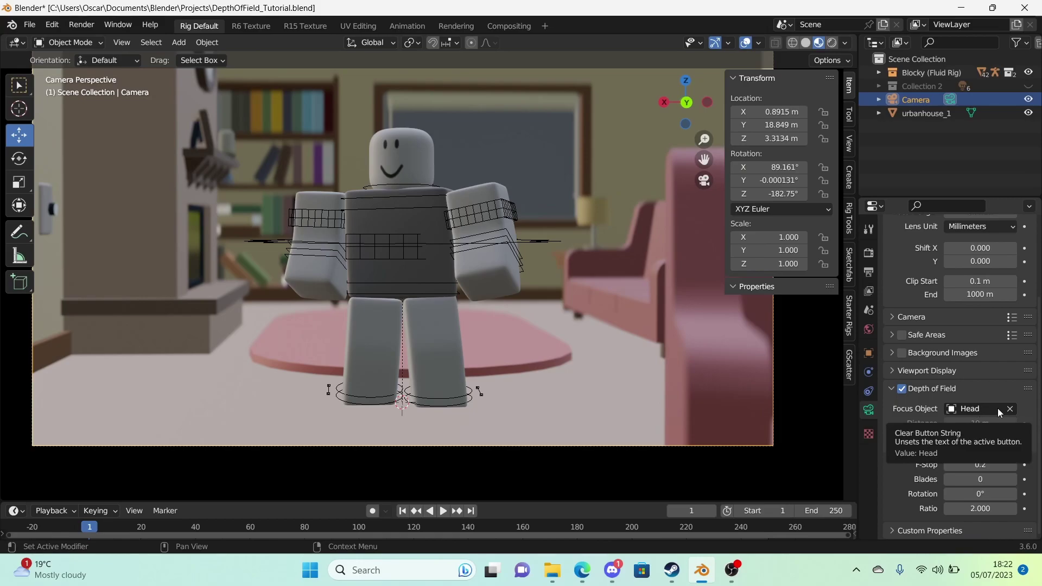
Clear the Head as the camera's focus object and orbit out of the camera view.
left_click(1010, 409)
middle_click_drag(389, 324, 364, 321, "shift")
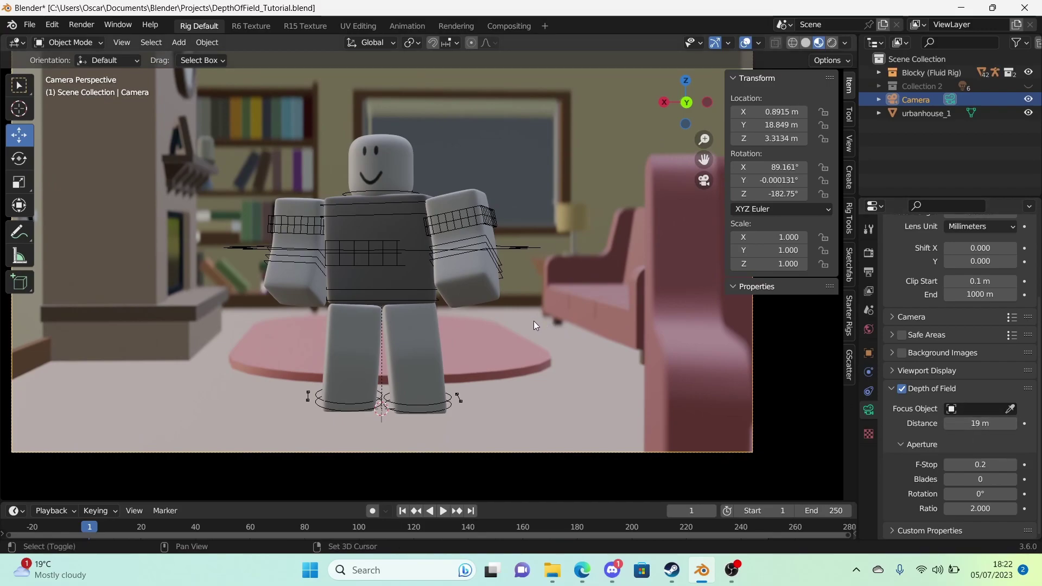
middle_click_drag(534, 322, 529, 318, "shift")
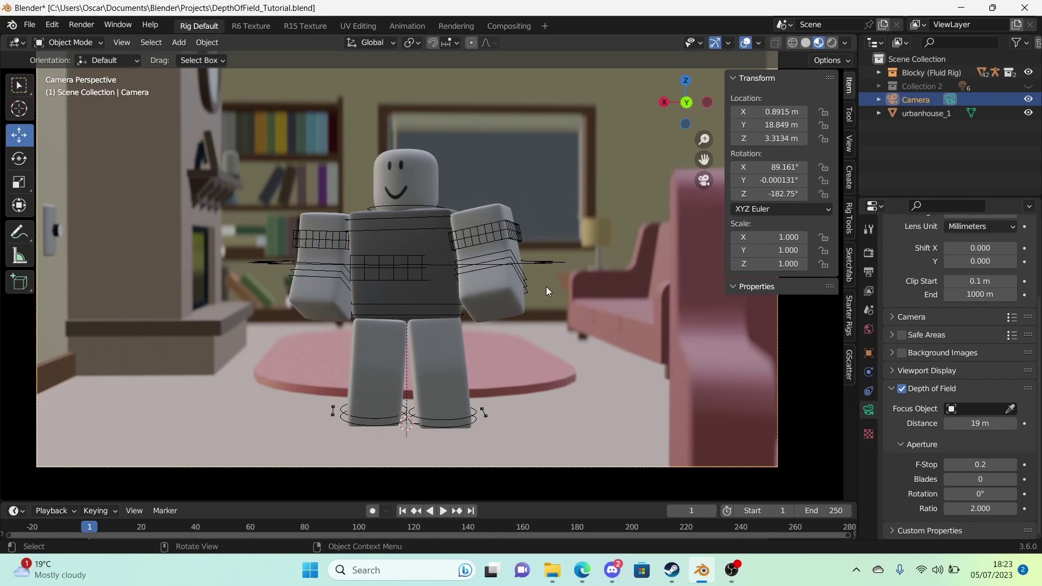
middle_click_drag(447, 261, 428, 285)
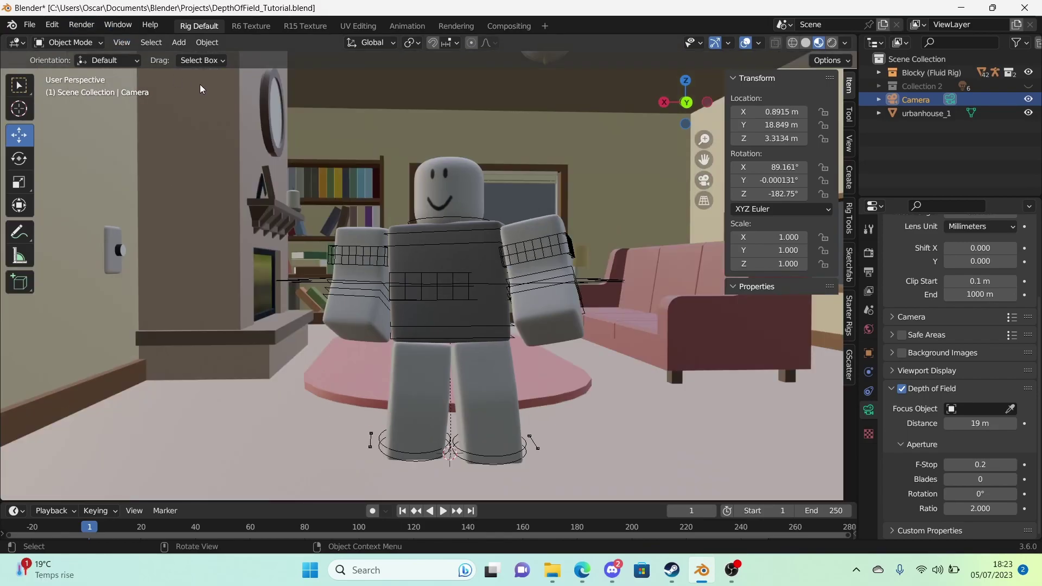
Add a cube Empty and raise it along Z to the character's chest height.
key("shift+a")
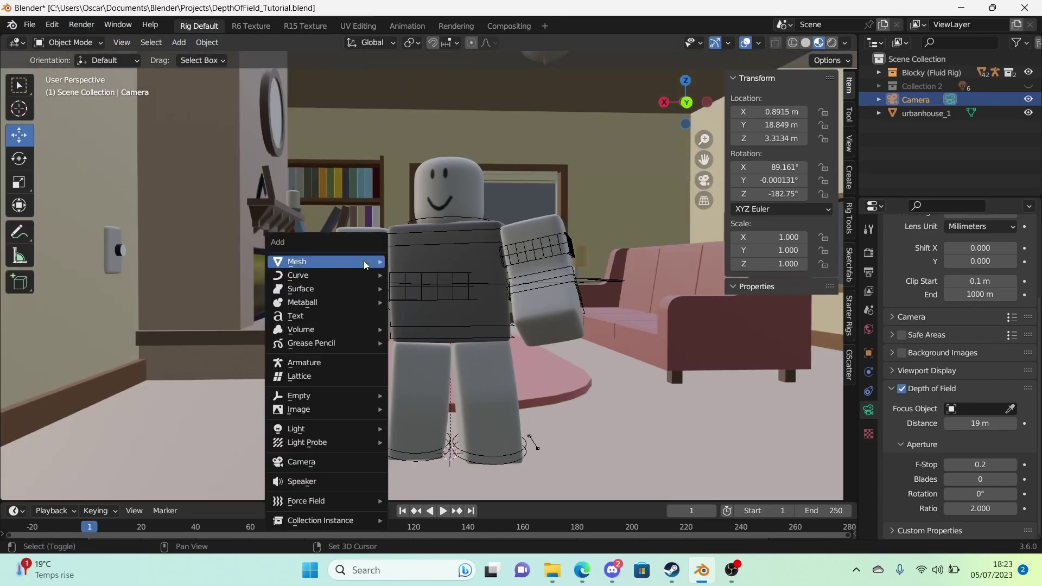
mouse_move(377, 395)
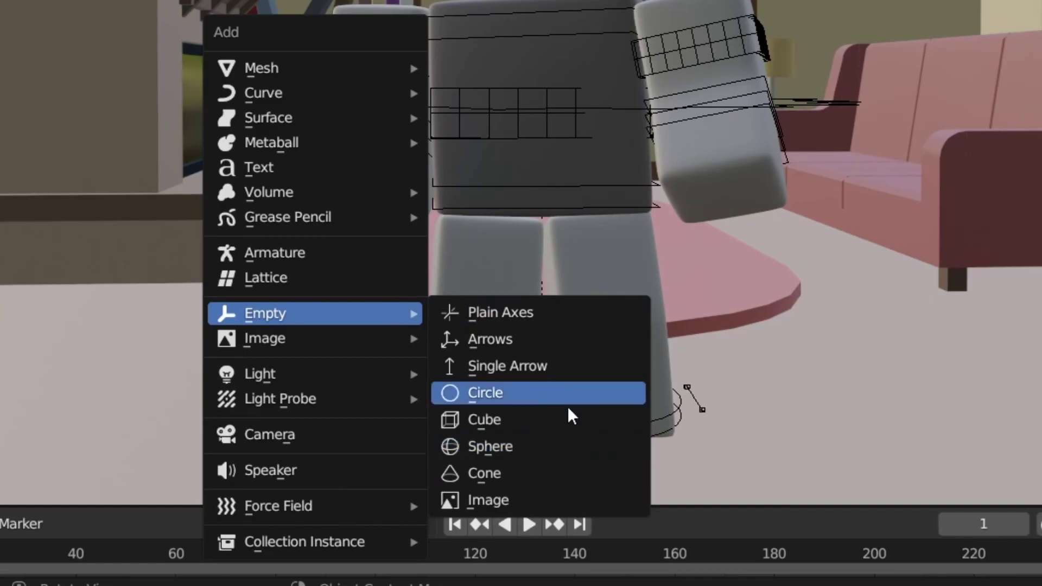
left_click(560, 423)
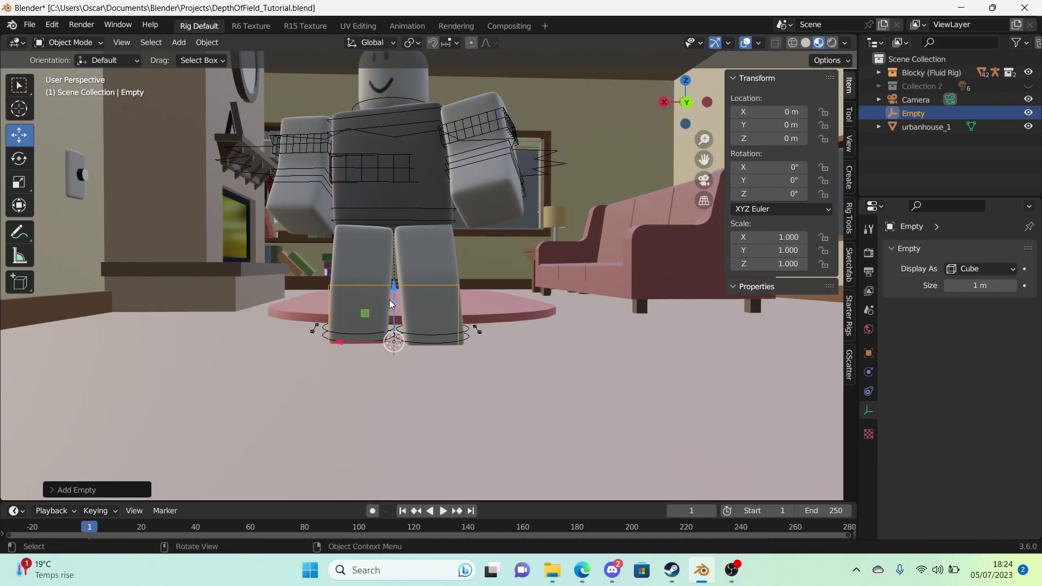
key("g")
key("z")
key("Return")
Scale the Empty to 2.125 around the character, then thin its Y depth from a side view.
key("s")
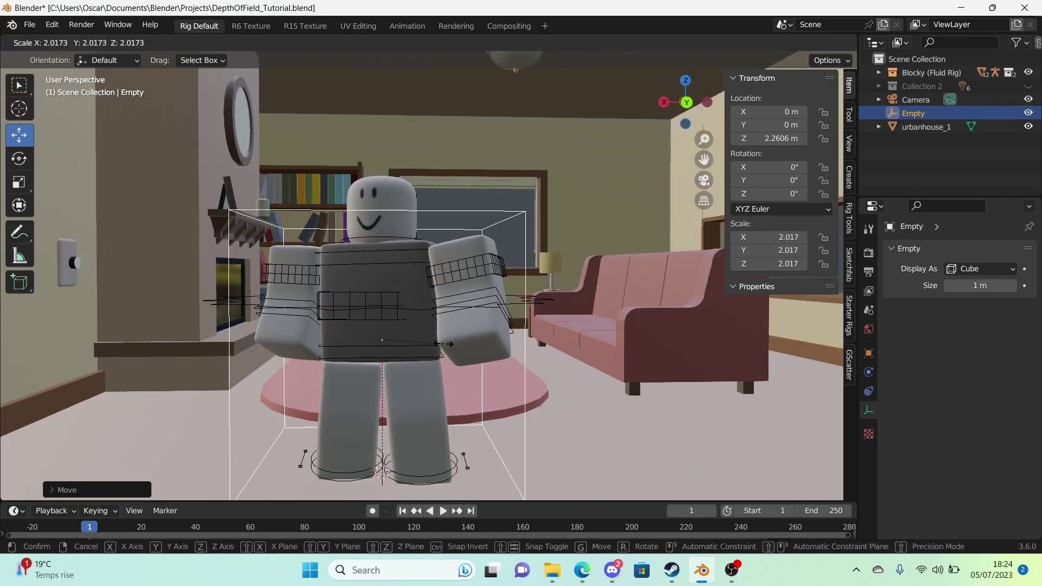
left_click(446, 344)
key("shift+grave")
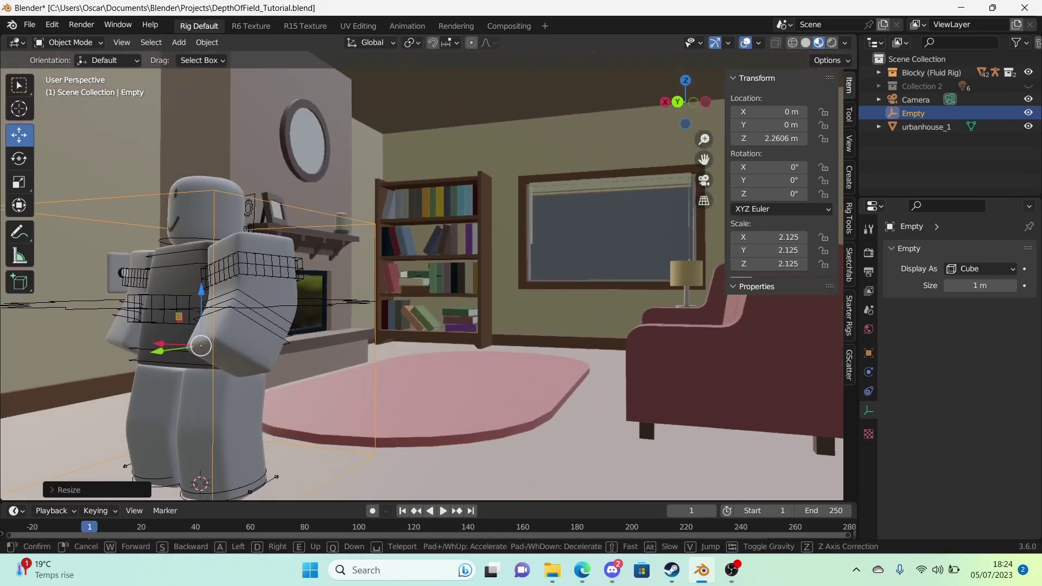
left_click(458, 341)
key("s")
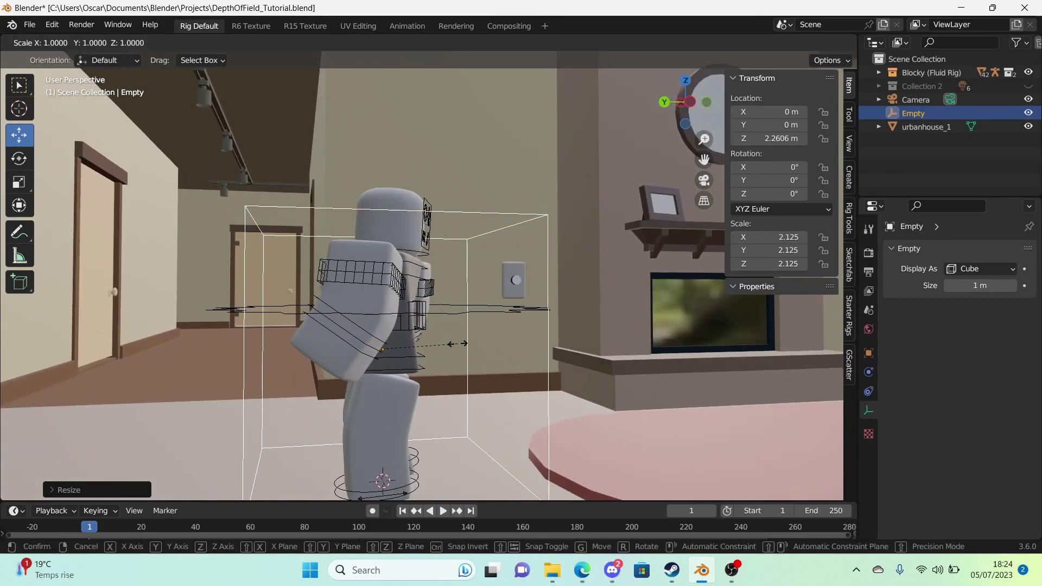
key("y")
left_click(457, 353)
Abandon an extra Z scaling of the Empty and return to the camera view.
key("s")
key("z")
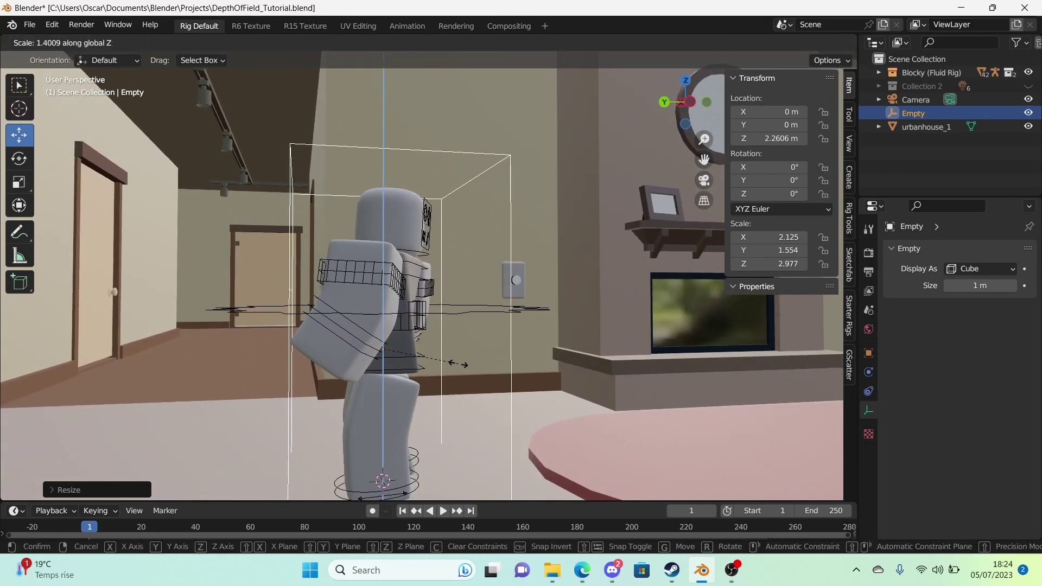
right_click(458, 363)
key("shift+grave")
left_click(417, 296)
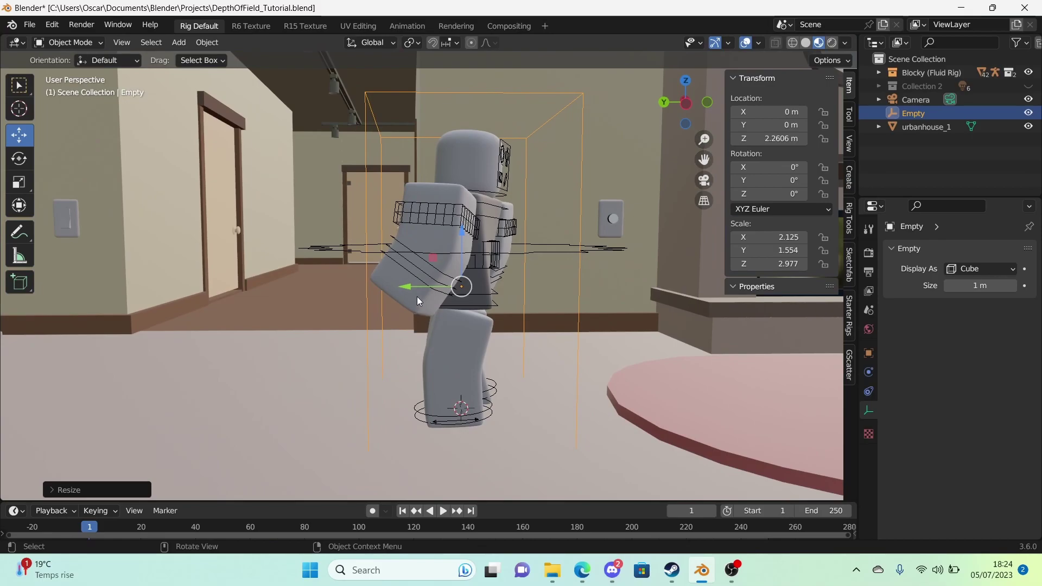
key("KP_0")
Slide the Empty along Y to centre it on the character at Y 0.2566 m.
key("g")
key("y")
left_click(350, 311)
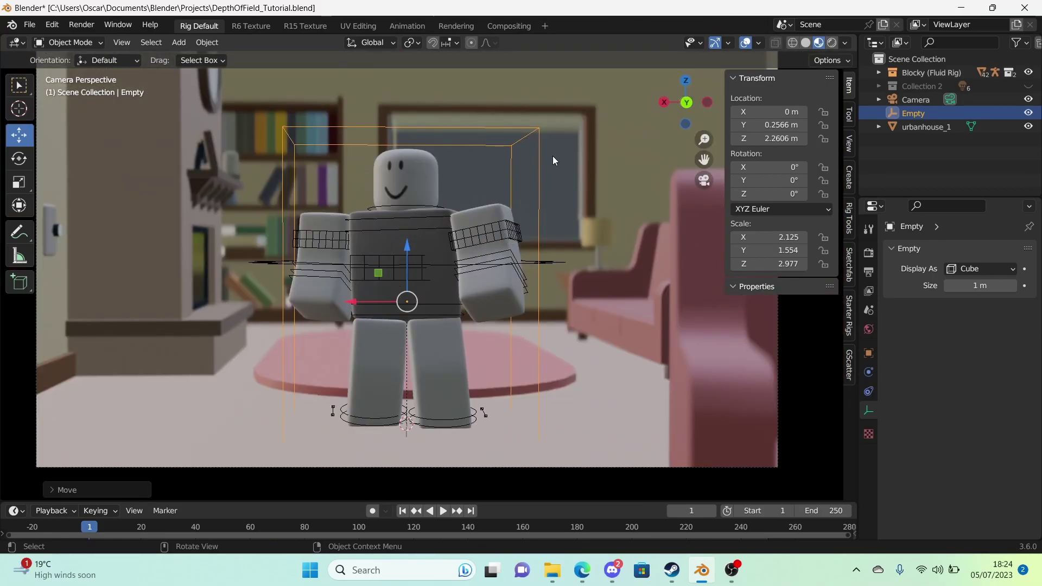
Set the cube Empty as the camera's Depth of Field focus object, reselect it, and enlarge the timeline.
left_click(775, 466)
scroll(910, 491, "down", 5)
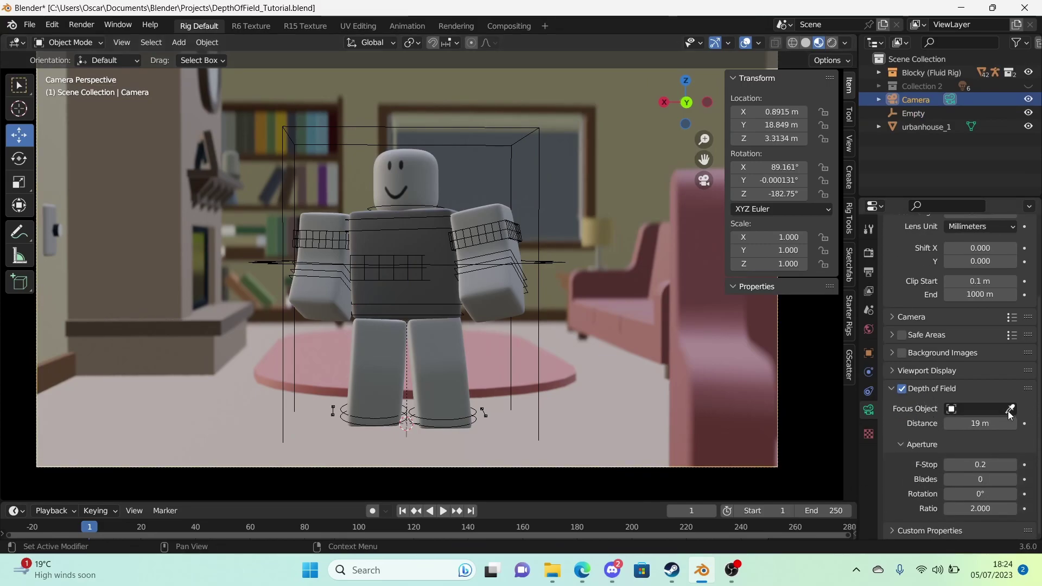
left_click(542, 169)
left_click(538, 176)
left_click(541, 176)
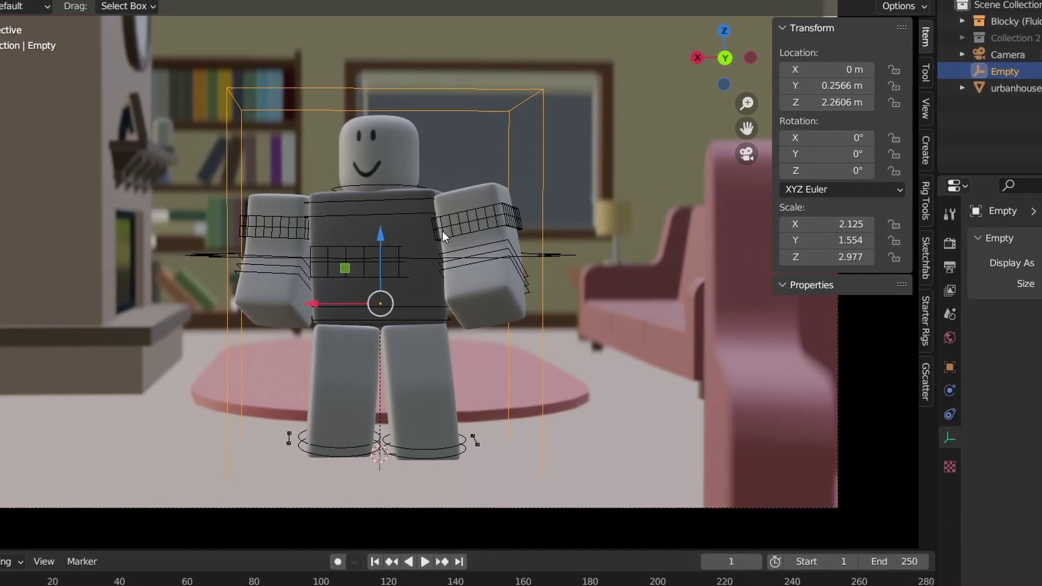
left_click_drag(321, 550, 322, 457)
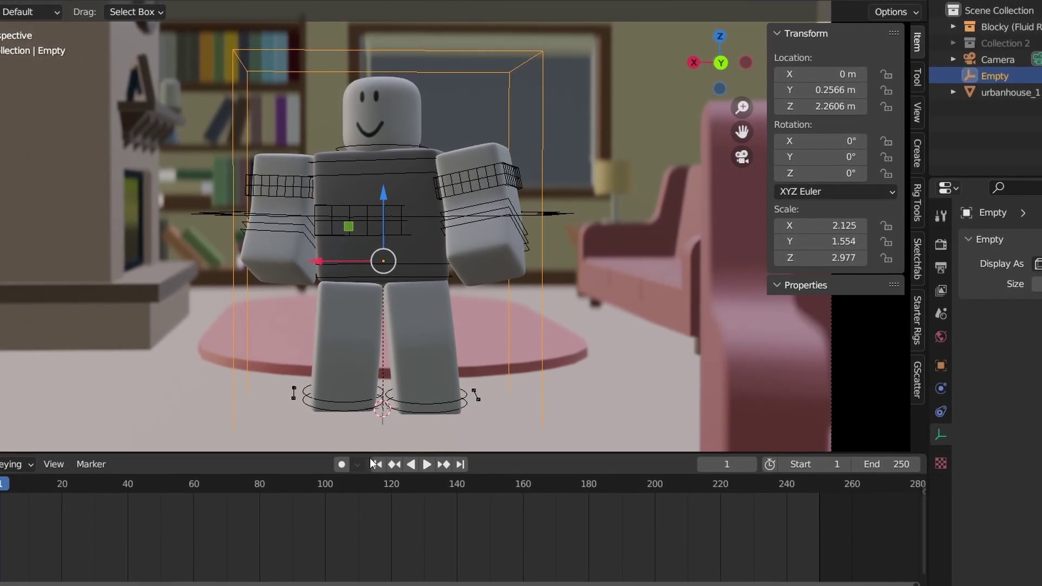
Keyframe the Empty's transform at frame 1 and again at frame 39.
scroll(553, 344, "up", 6)
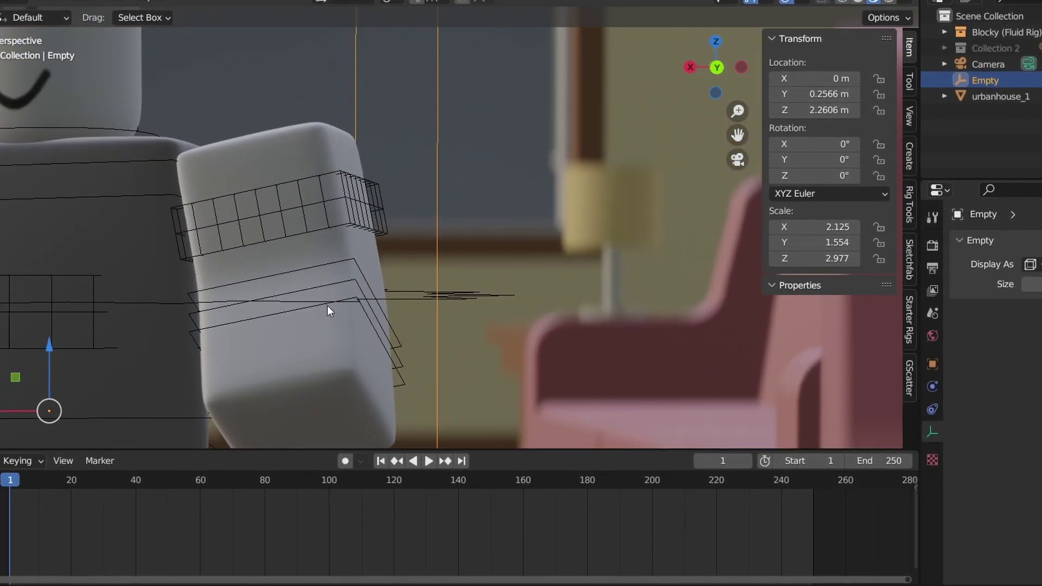
scroll(332, 326, "down", 6)
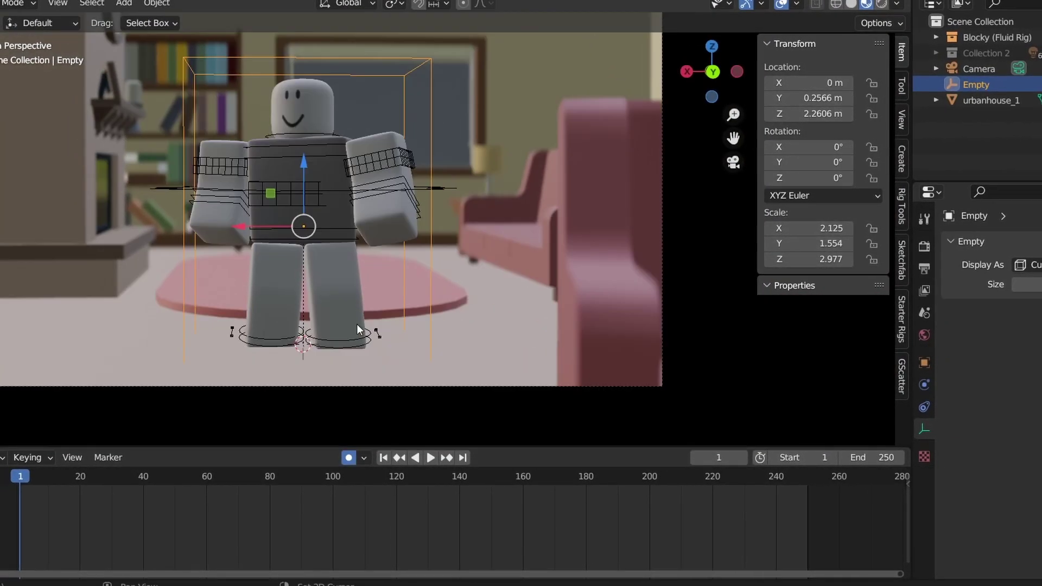
key("i")
key("space")
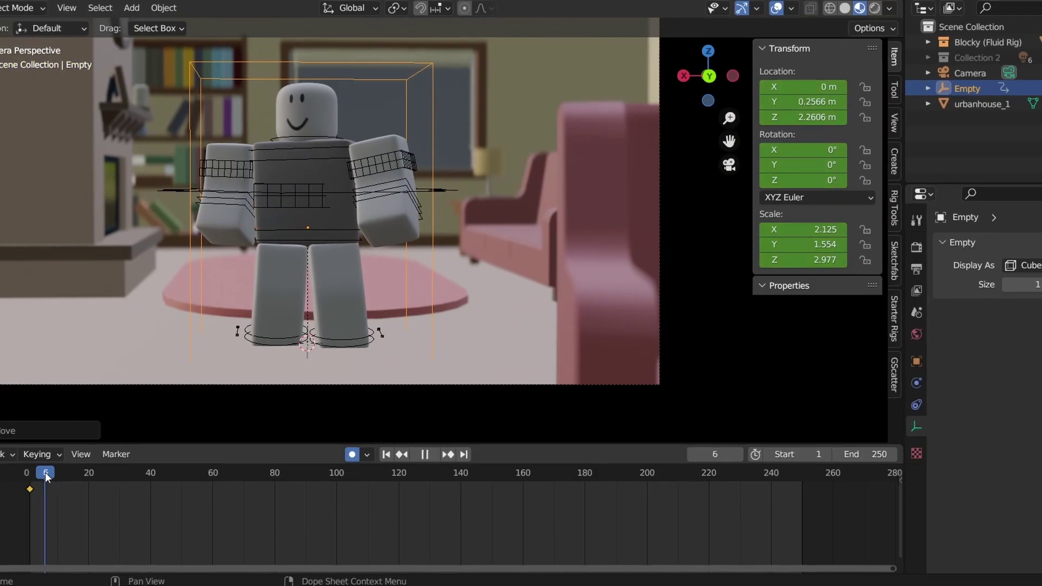
left_click_drag(45, 472, 177, 489)
key("i")
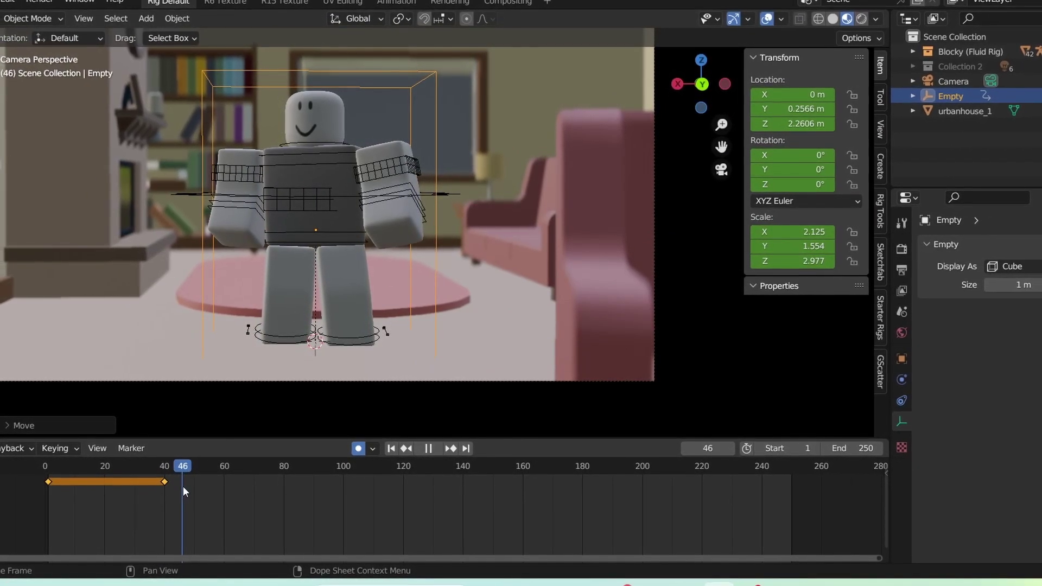
key("space")
Move the Empty along Y to the bookshelf at frame 45, then play the animation in camera view.
middle_click_drag(380, 272, 289, 337)
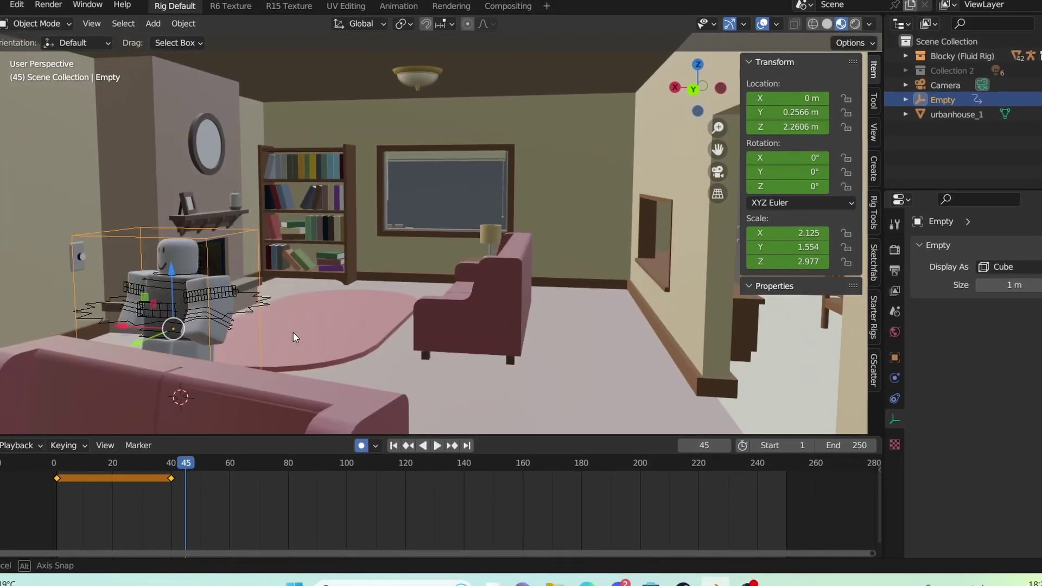
key("g")
key("y")
left_click(398, 272)
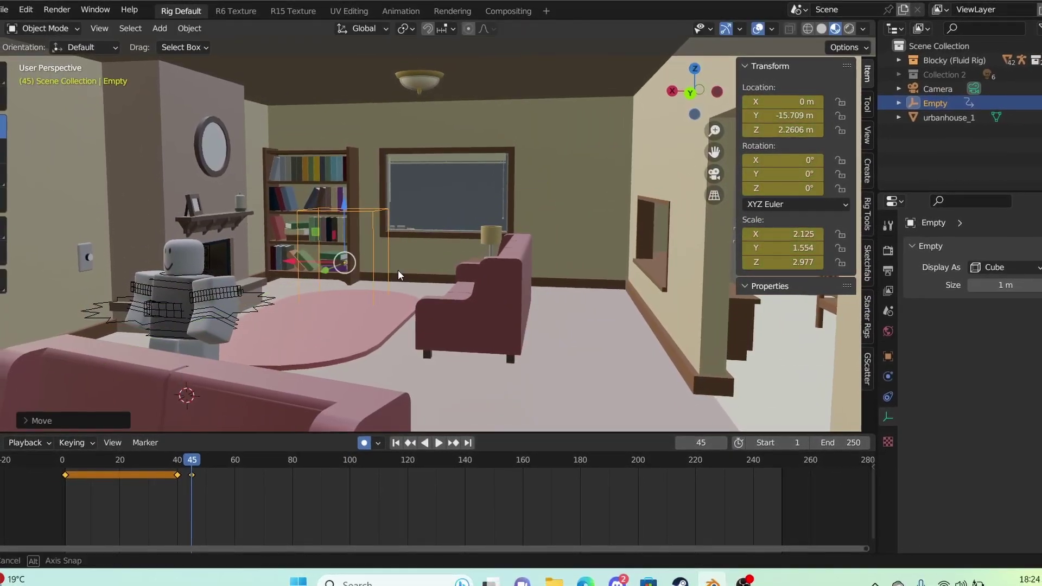
key("KP_0")
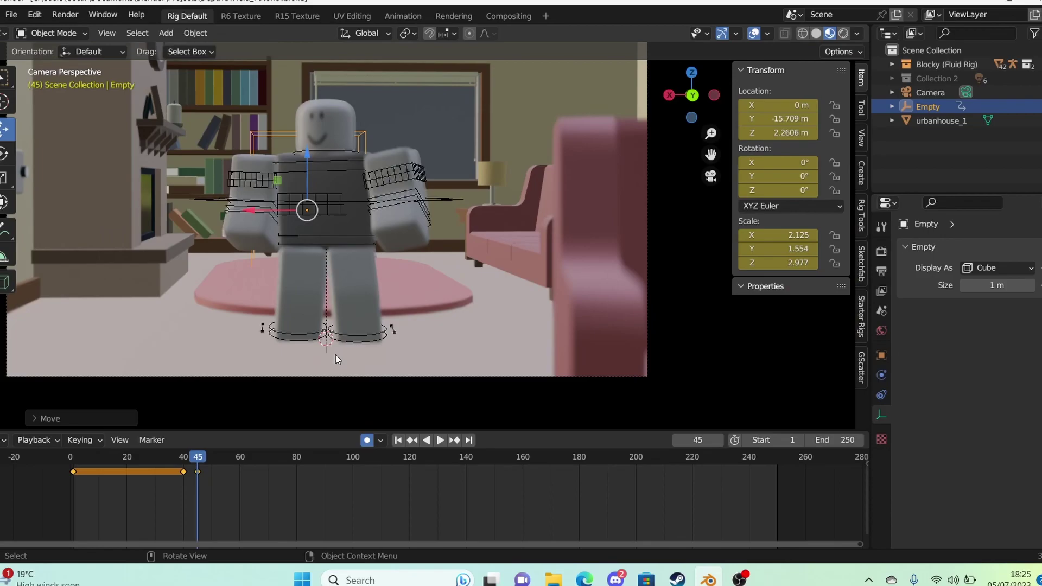
scroll(226, 282, "up", 5)
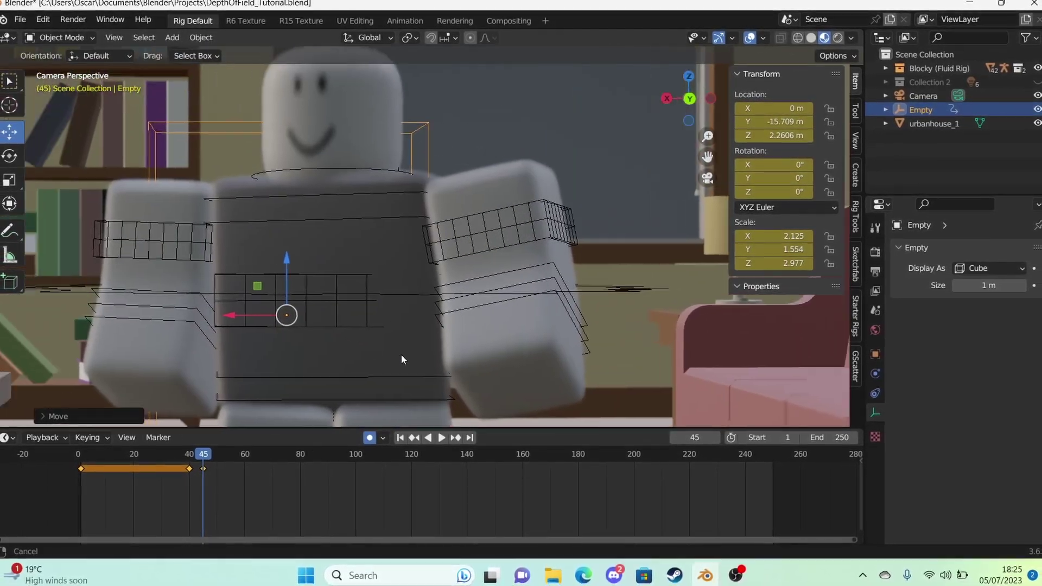
scroll(402, 359, "down", 3)
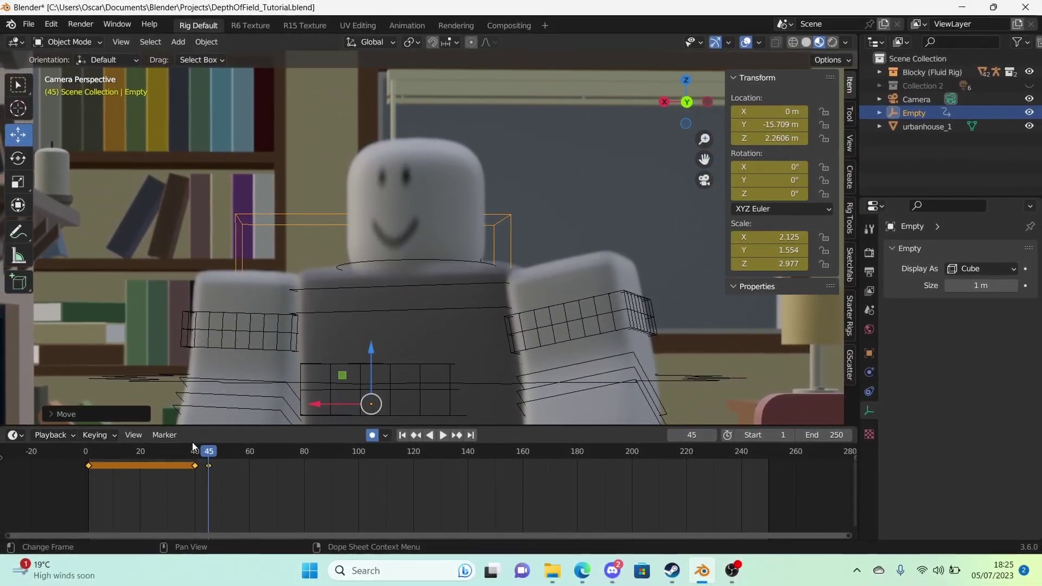
key("space")
key("space")
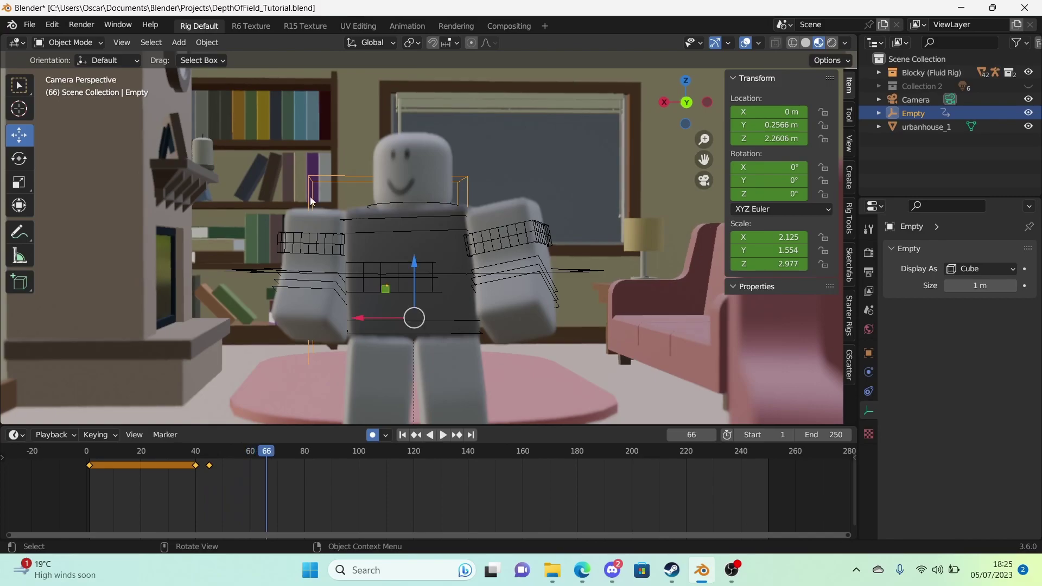
From frame 30, hide gizmos and overlays, reframe the camera view, and play back the focus shift.
left_click(168, 451)
left_click(716, 44)
left_click(747, 44)
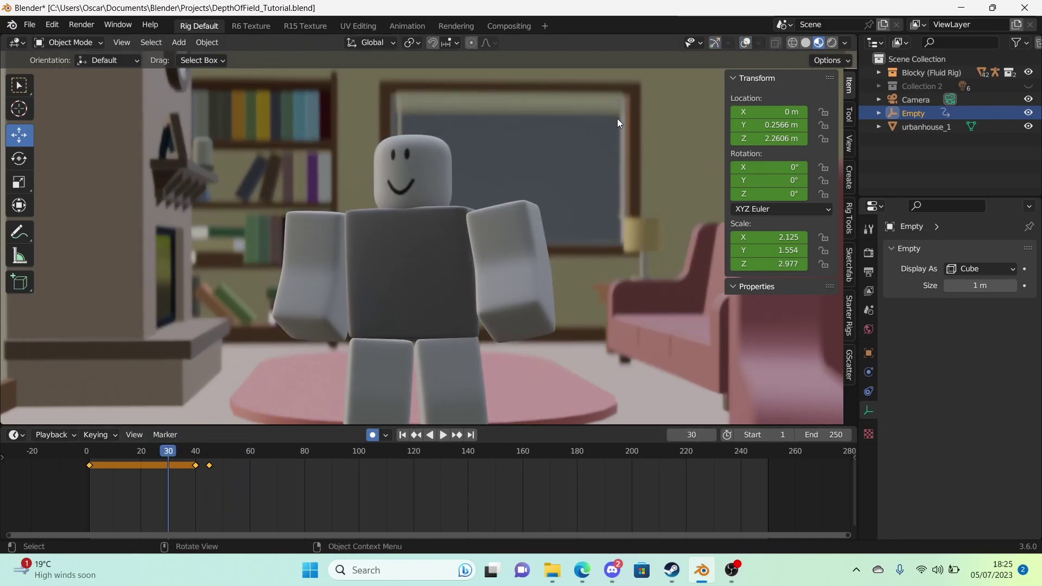
scroll(389, 178, "down", 3)
middle_click_drag(399, 208, 339, 196, "shift")
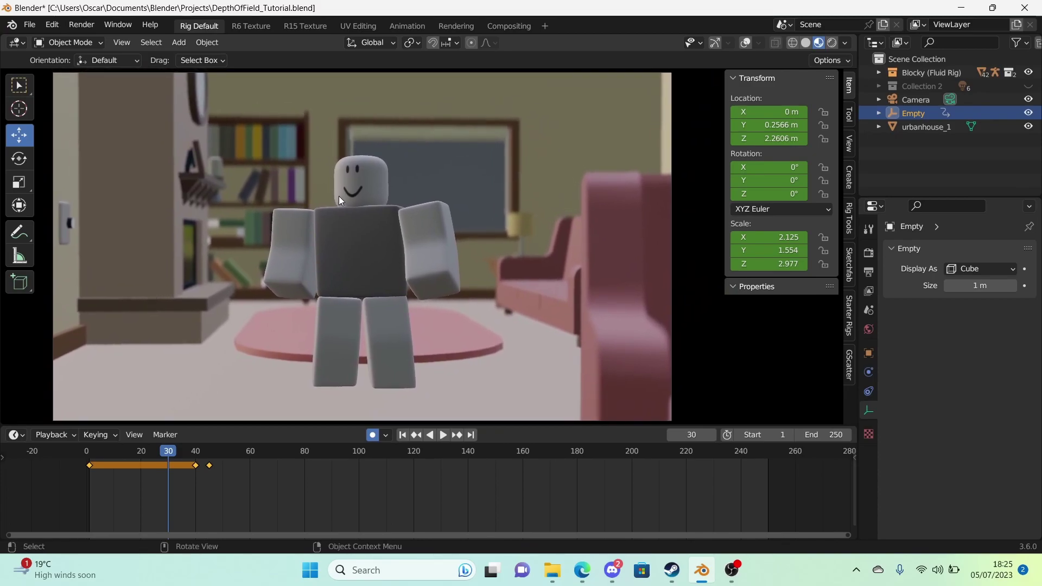
key("space")
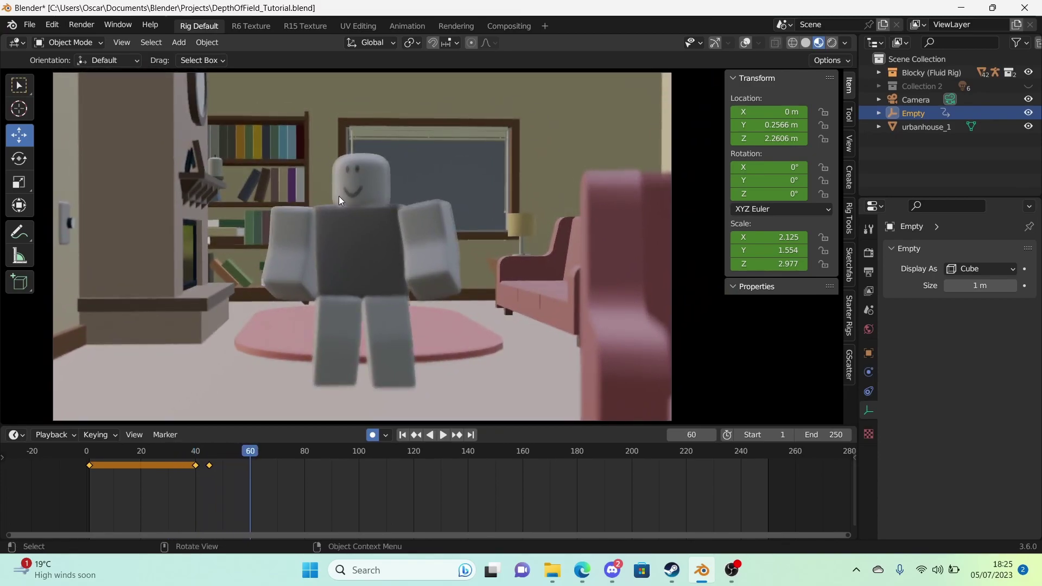
left_click_drag(181, 450, 94, 455)
key("space")
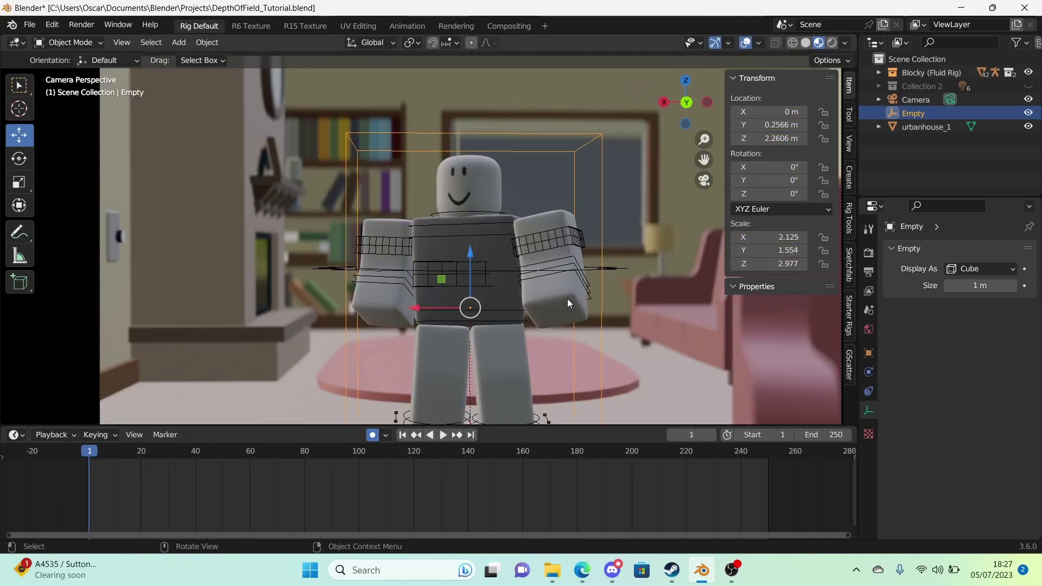
Start scaling the Empty cube but cancel with Esc, keeping its original size.
middle_click_drag(543, 367, 521, 319, "shift")
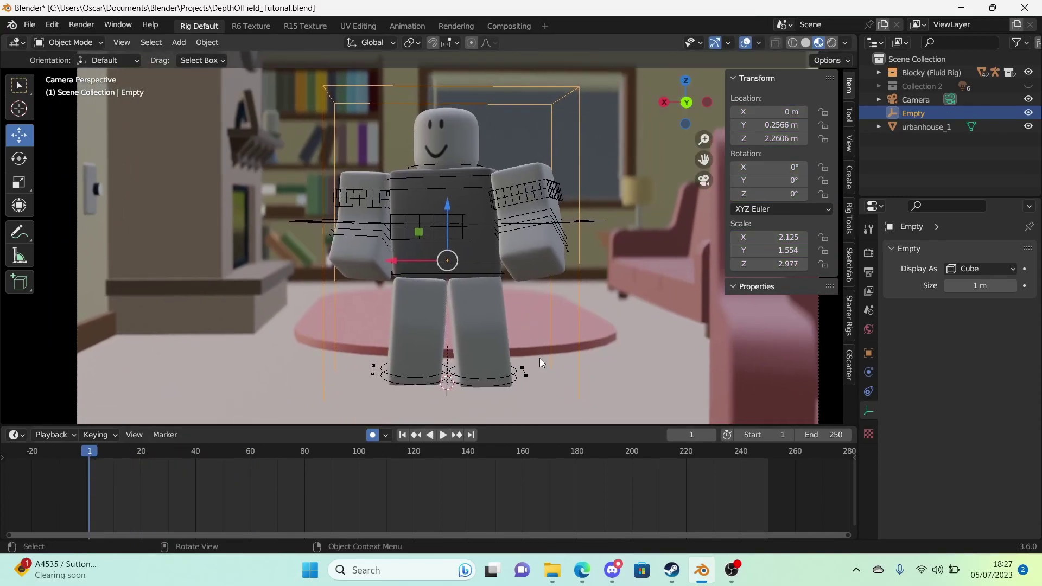
key("s")
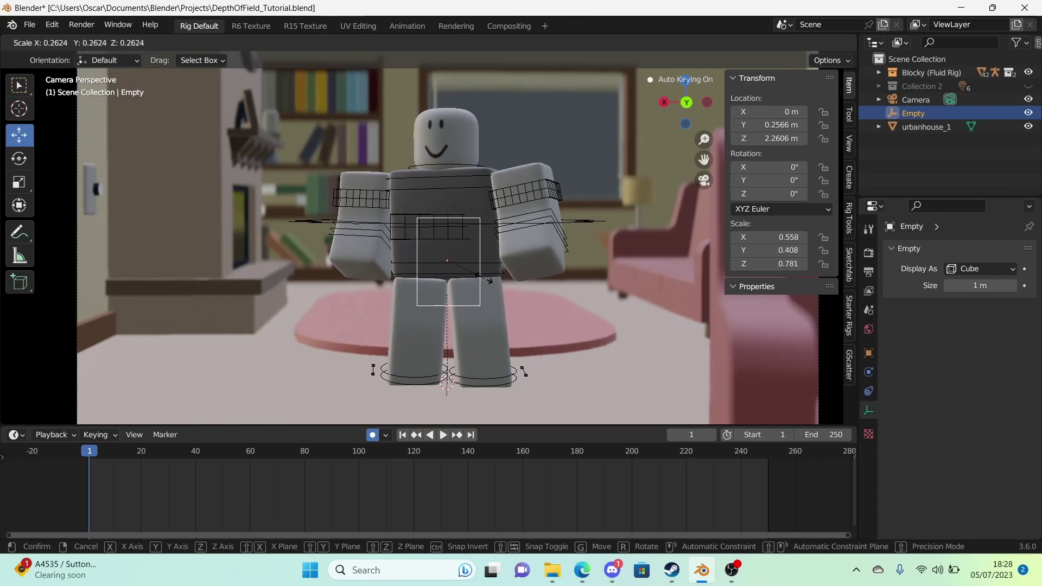
key("Escape")
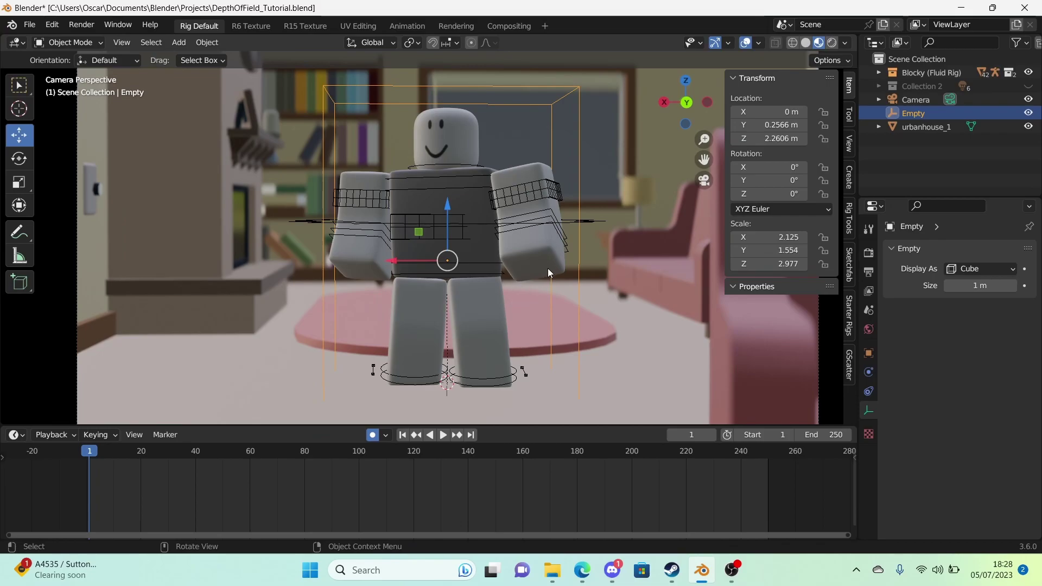
scroll(600, 256, "down", 2)
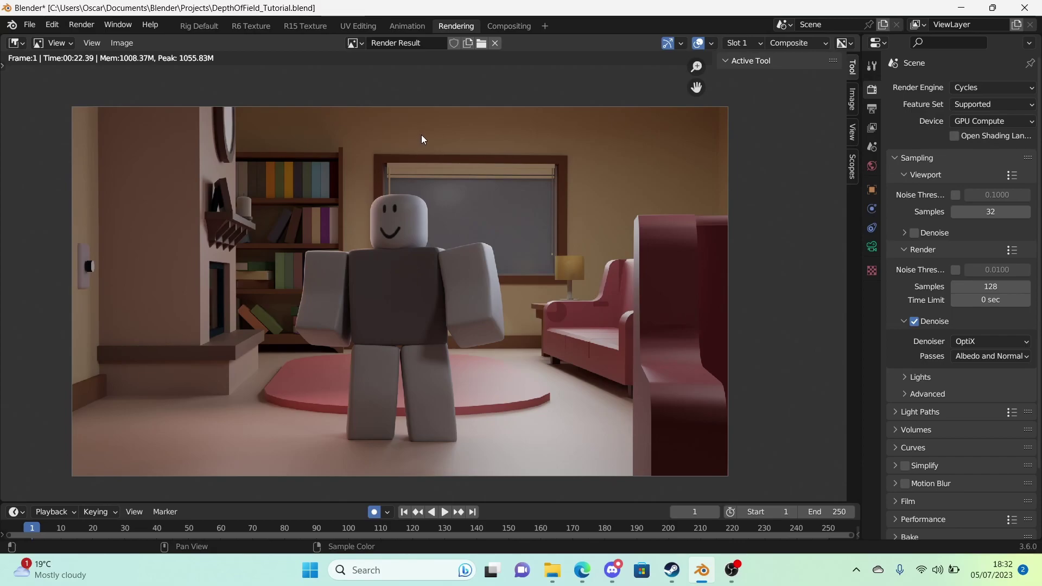
Zoom into the first render to inspect the character's head, then fit the whole image.
key("Home")
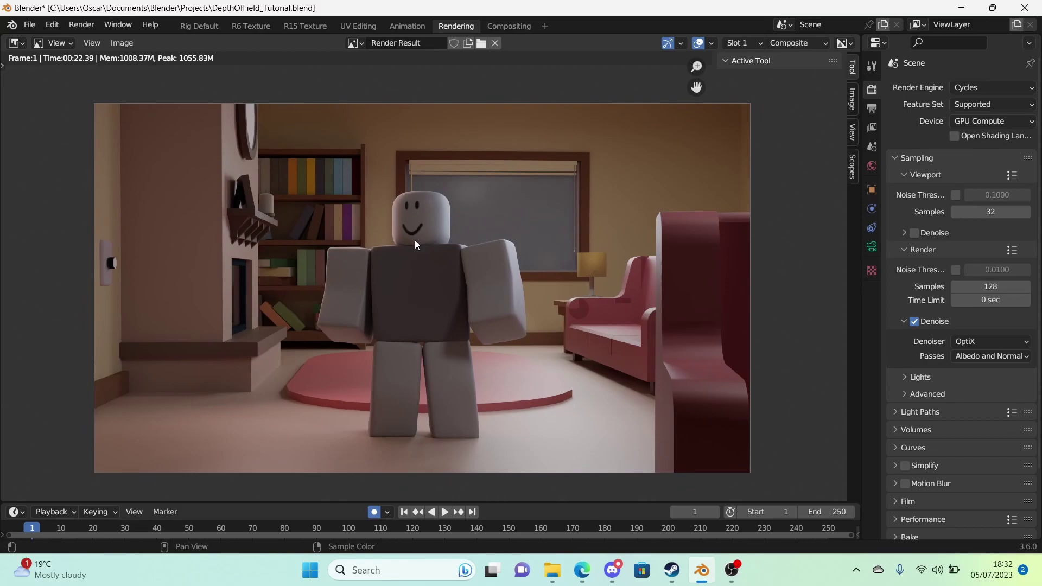
middle_click_drag(415, 241, 321, 232)
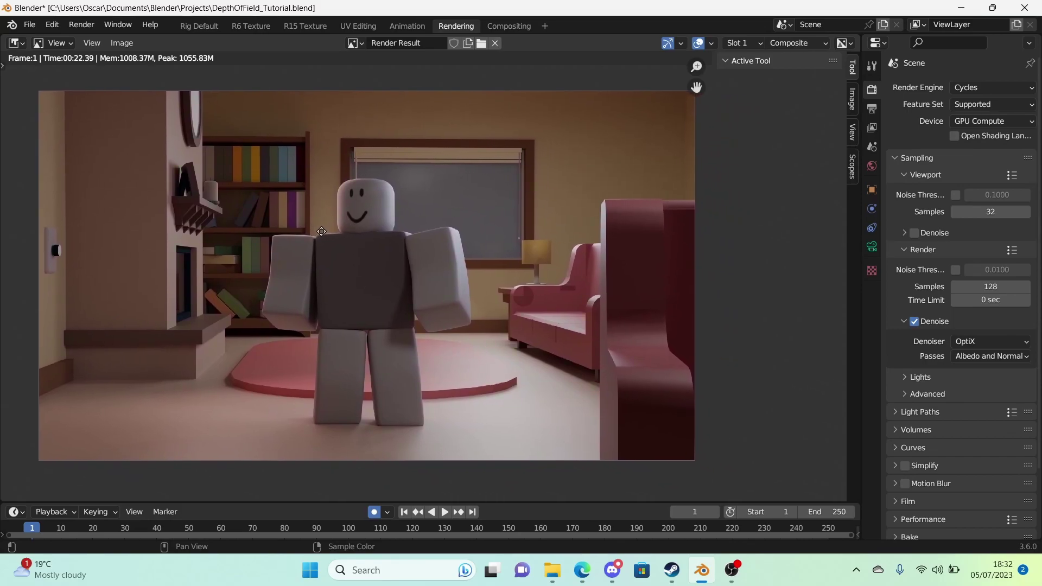
scroll(362, 201, "up", 2)
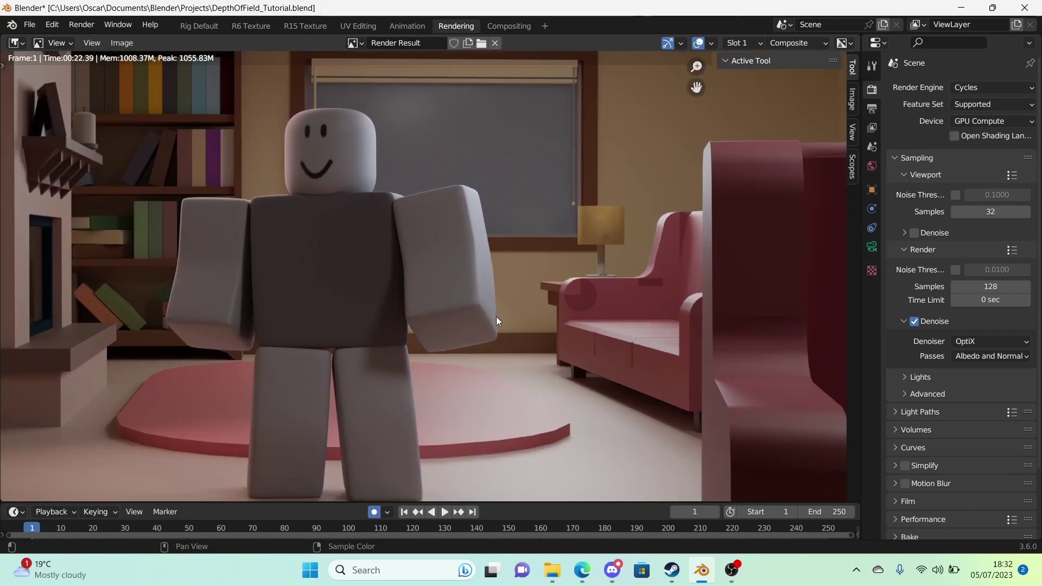
scroll(464, 300, "up", 3)
middle_click_drag(472, 368, 429, 22)
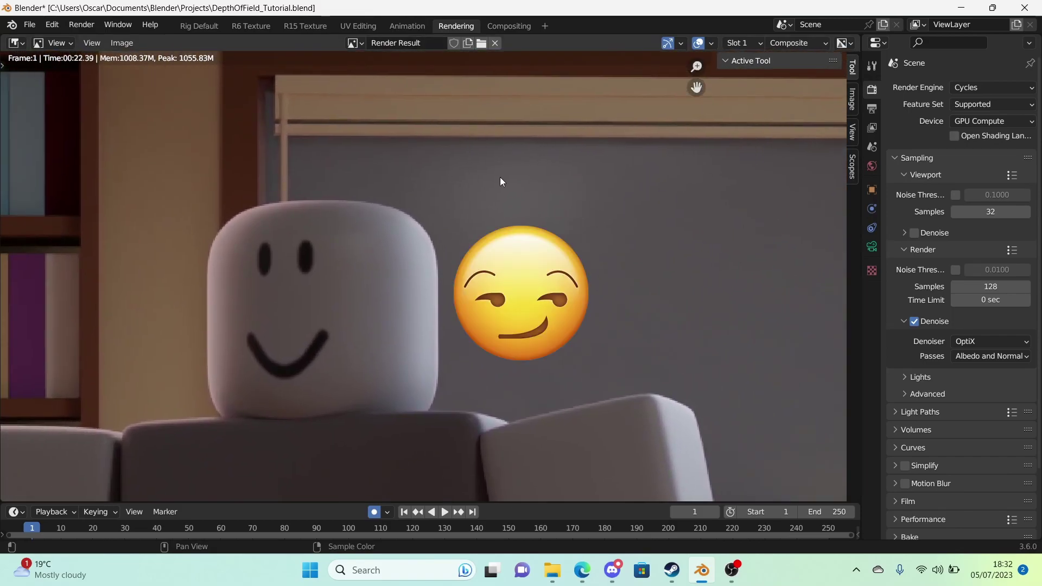
key("Home")
Show the Slot 2 render and inspect the floor and sofa blur up close.
left_click(743, 43)
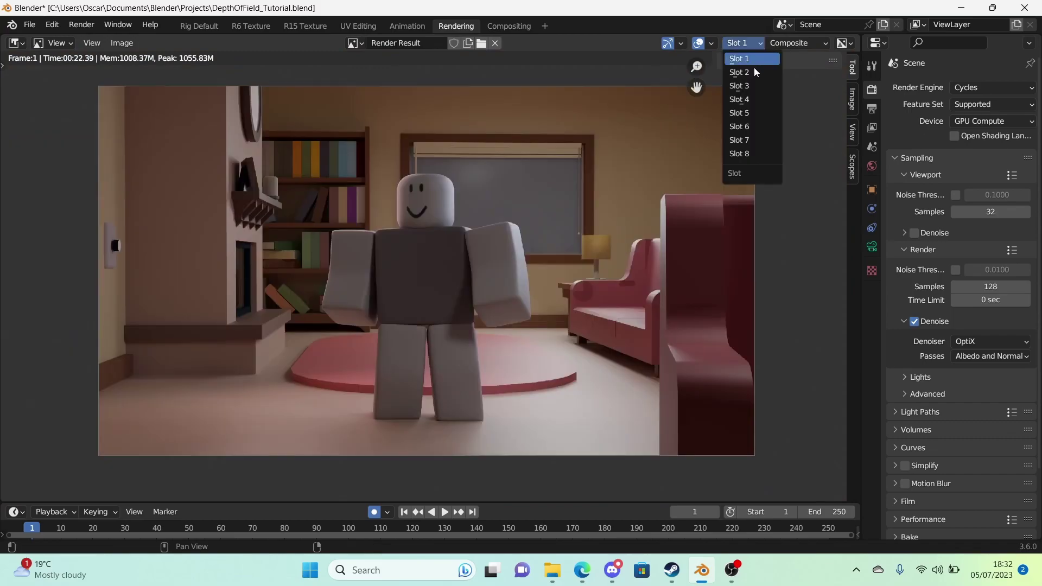
left_click(754, 73)
middle_click_drag(635, 172, 605, 174)
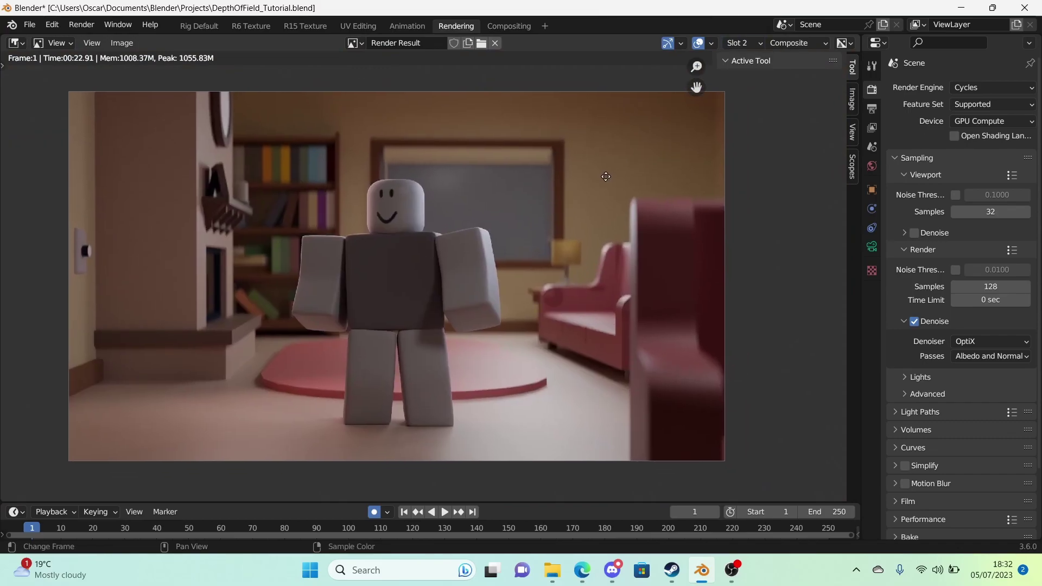
scroll(604, 174, "up", 5)
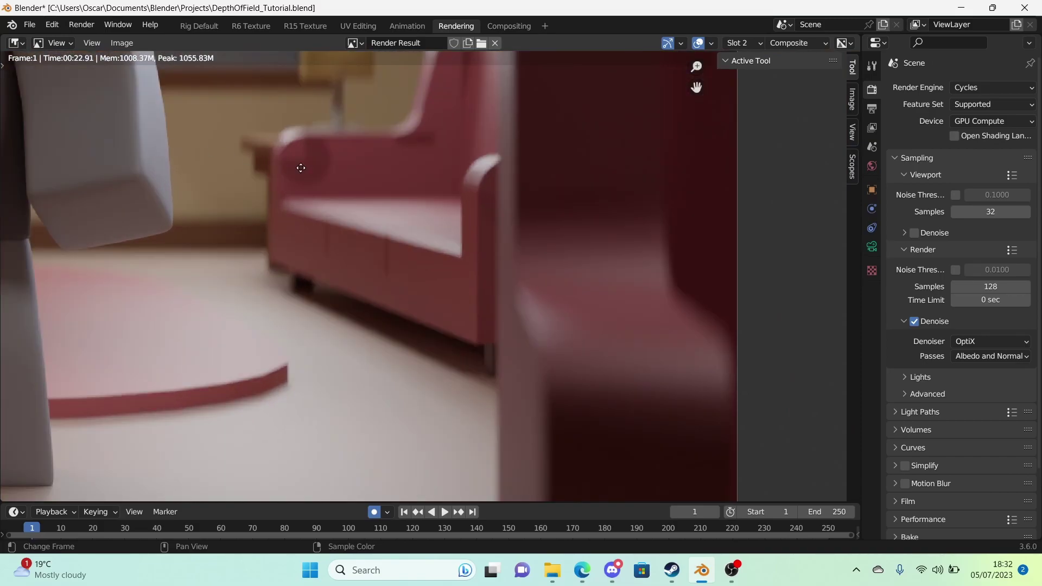
scroll(300, 169, "up", 2)
middle_click_drag(303, 169, 468, 220)
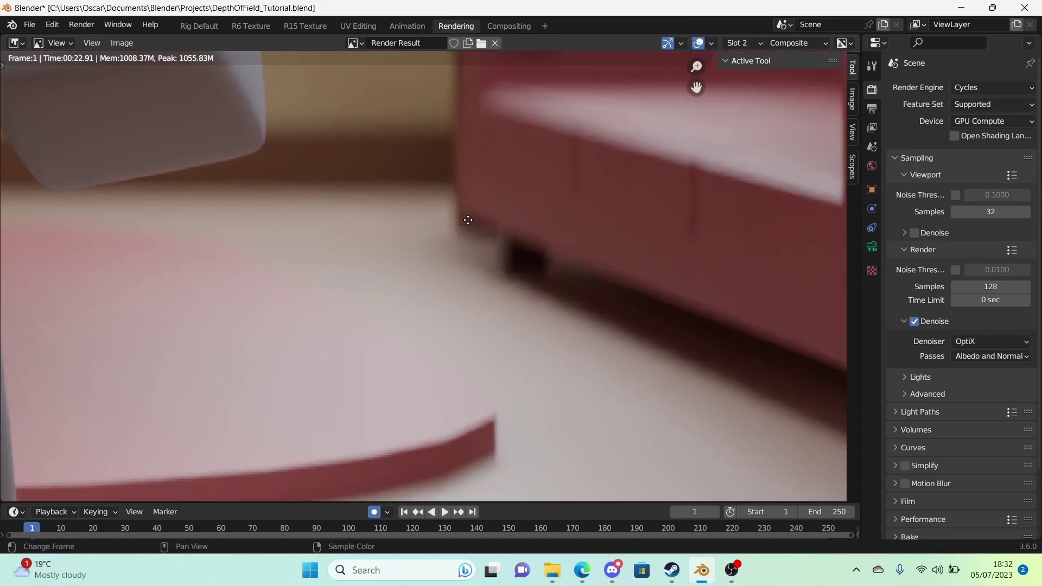
scroll(468, 220, "down", 6)
key("Home")
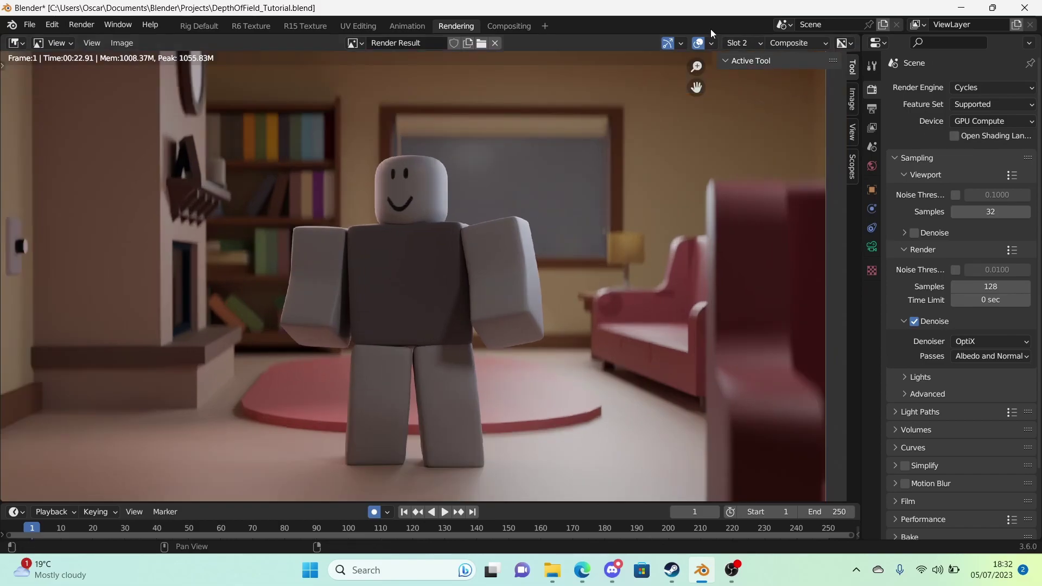
Display the Slot 3 render, zoom in on it, then fit it back in view.
left_click(743, 43)
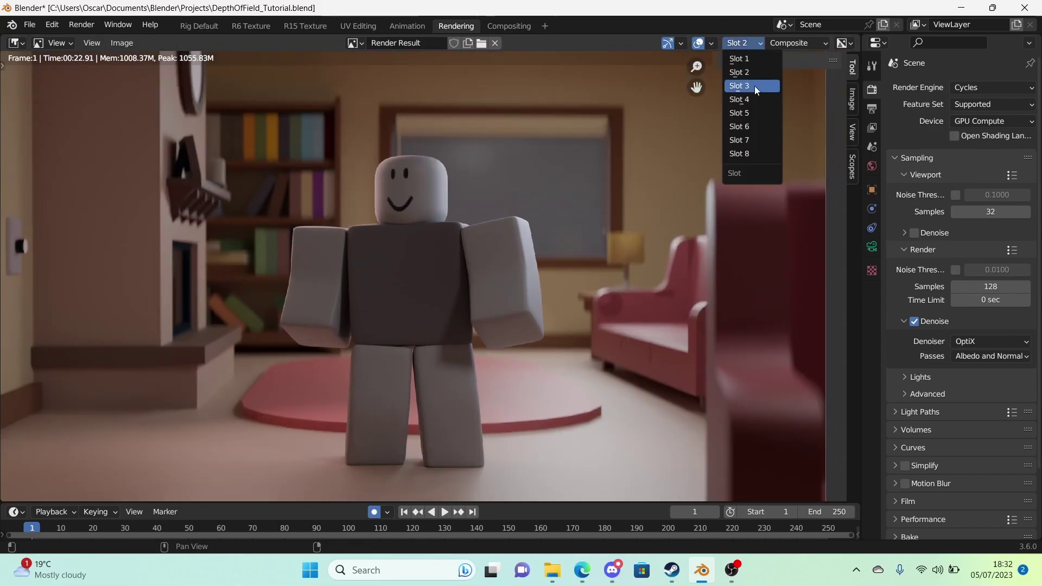
left_click(756, 90)
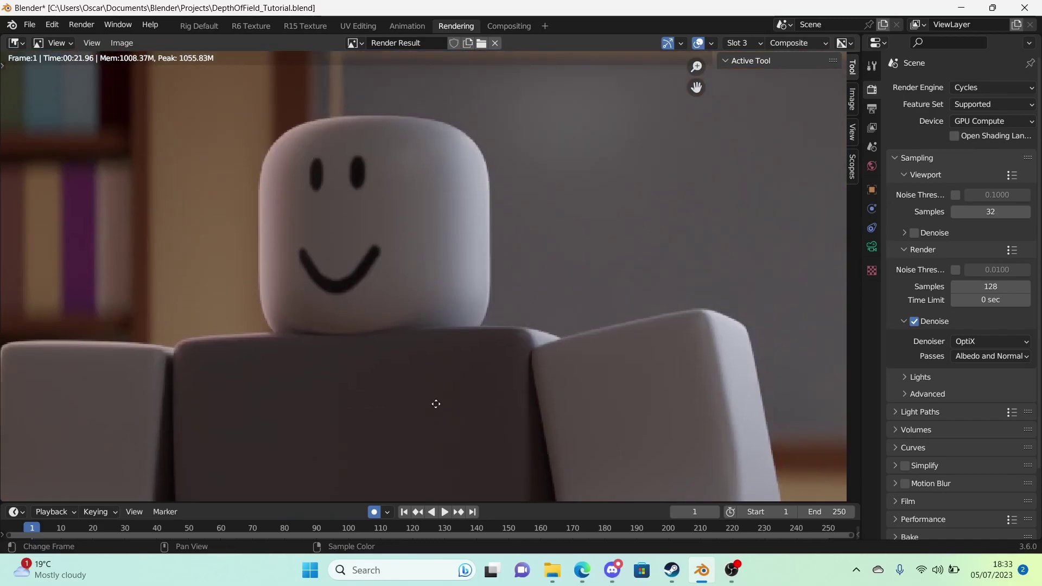
scroll(426, 175, "up", 3)
key("Home")
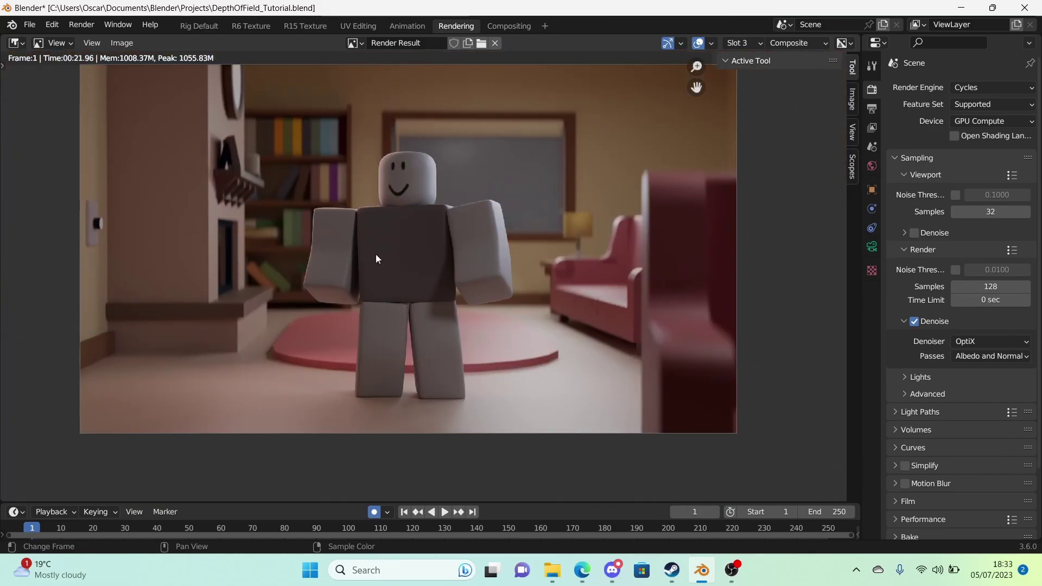
Switch to Slot 4, then flip between Slot 3 and Slot 4 to compare the blur.
left_click(744, 43)
left_click(760, 99)
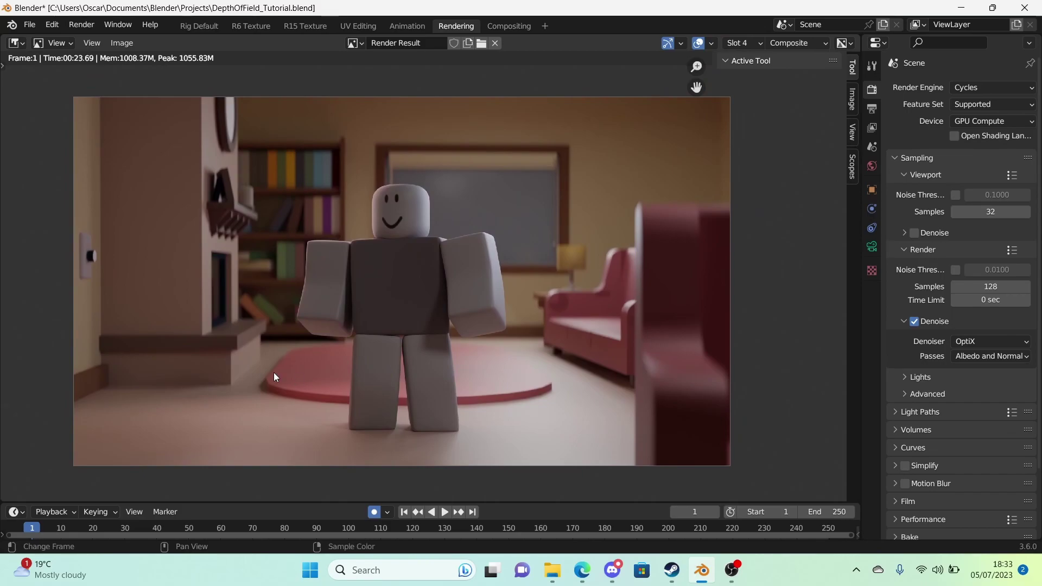
scroll(399, 313, "up", 10)
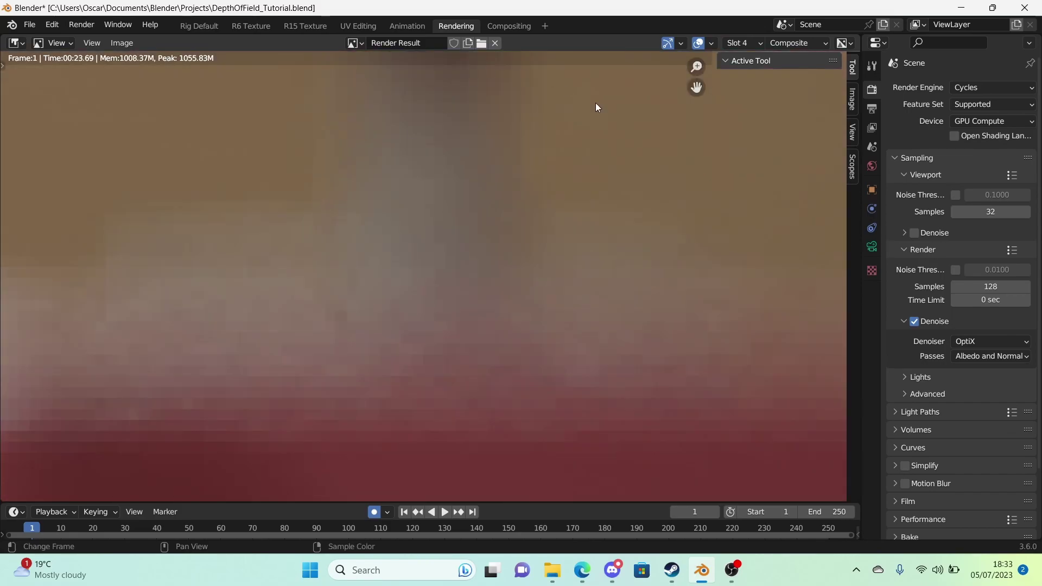
left_click(737, 44)
left_click(752, 88)
left_click(744, 46)
left_click(743, 99)
Zoom into the character in the Slot 4 render, then fit the whole image.
scroll(542, 239, "down", 10)
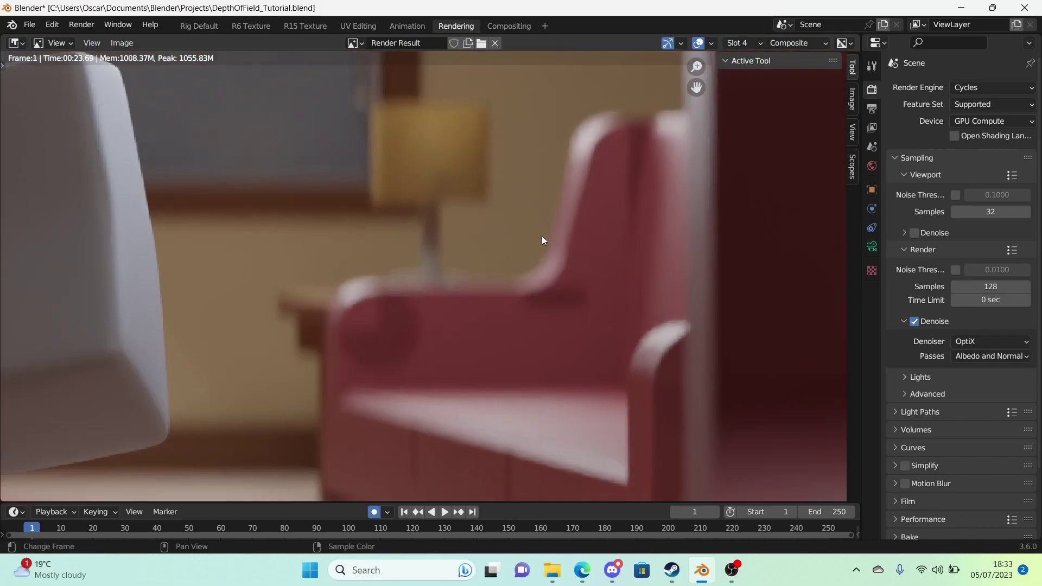
scroll(694, 197, "down", 2)
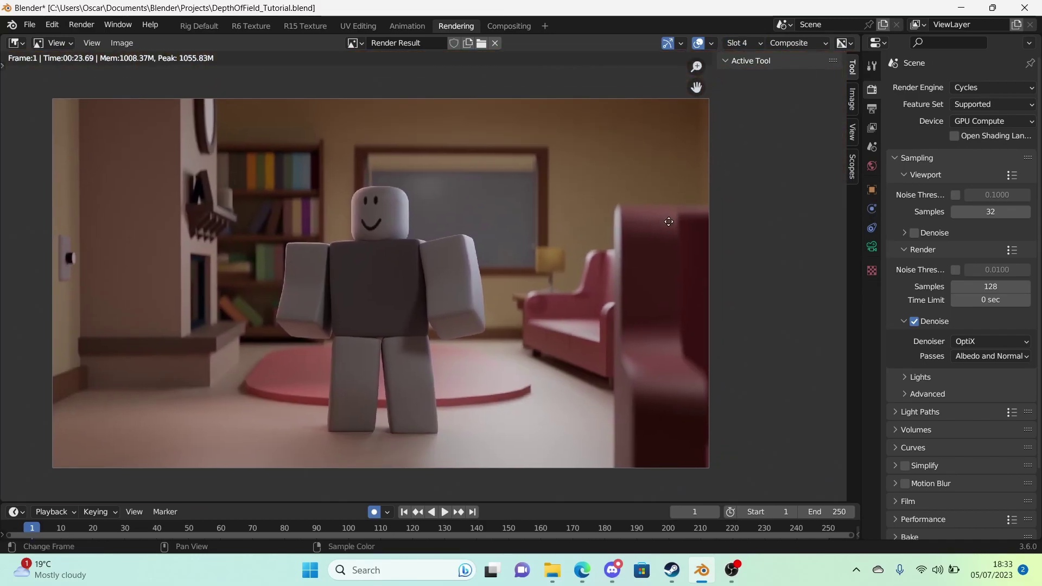
middle_click_drag(658, 215, 637, 206)
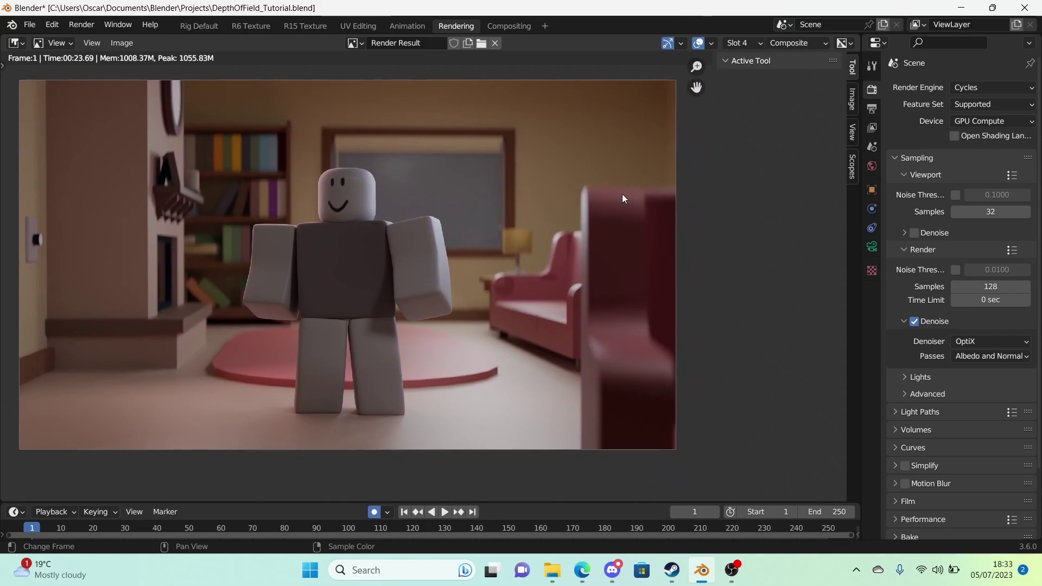
scroll(620, 202, "up", 2)
middle_click_drag(621, 204, 776, 240)
key("Home")
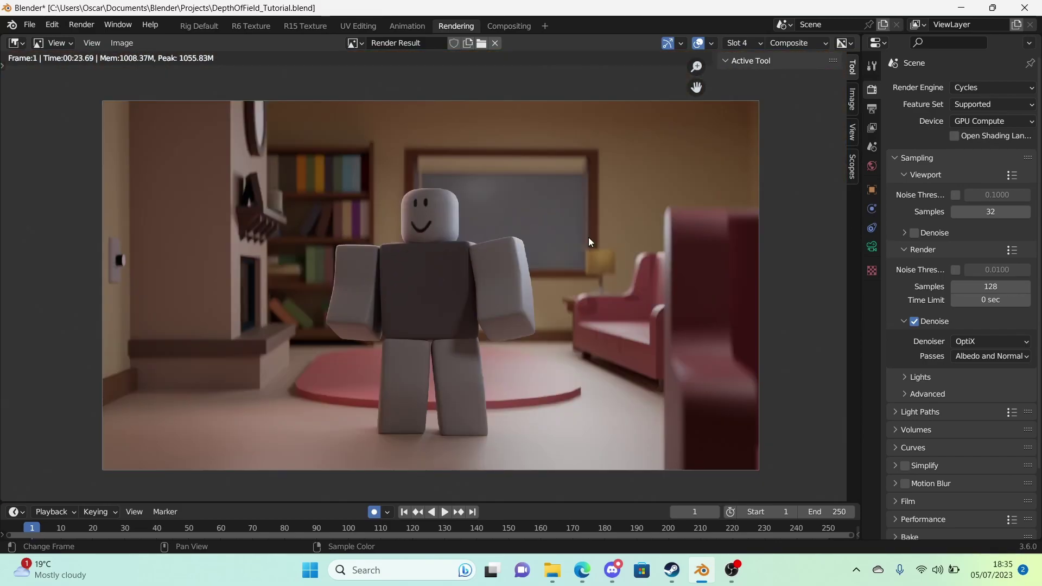